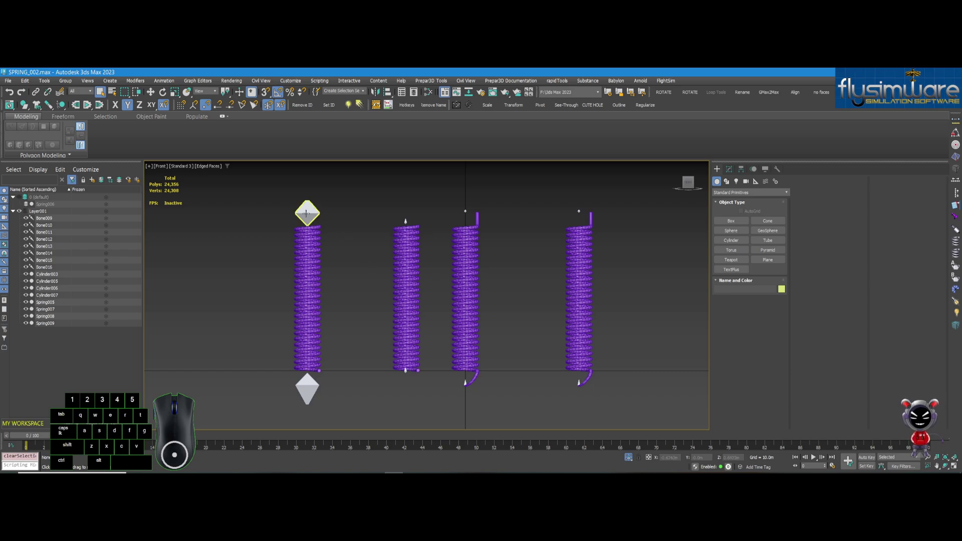
Step: Select the upper bone of the leftmost spring and examine where it sits against the top coil
middle_click_drag(306, 213, 314, 228)
left_click(288, 207)
scroll(288, 206, "up", 5)
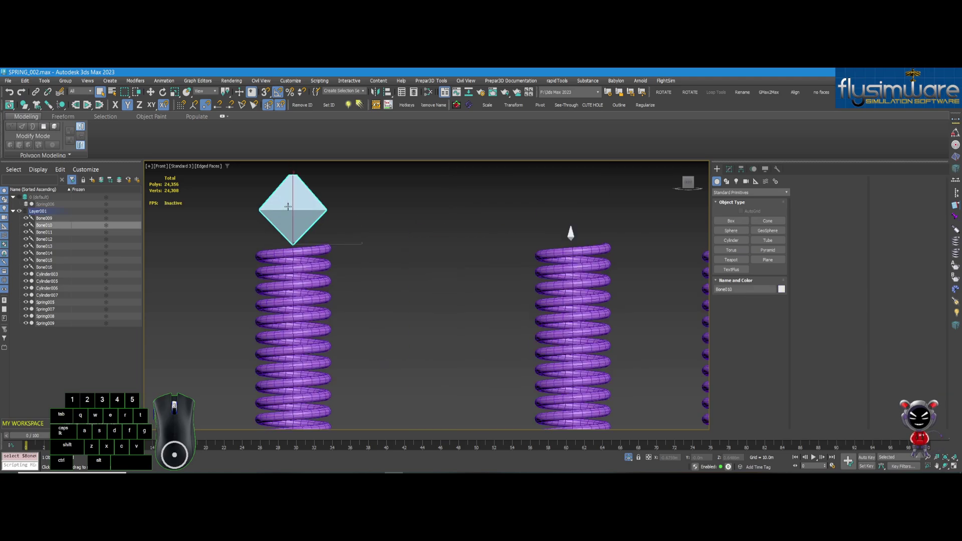
scroll(288, 206, "up", 3)
scroll(290, 226, "down", 4)
scroll(296, 263, "up", 6)
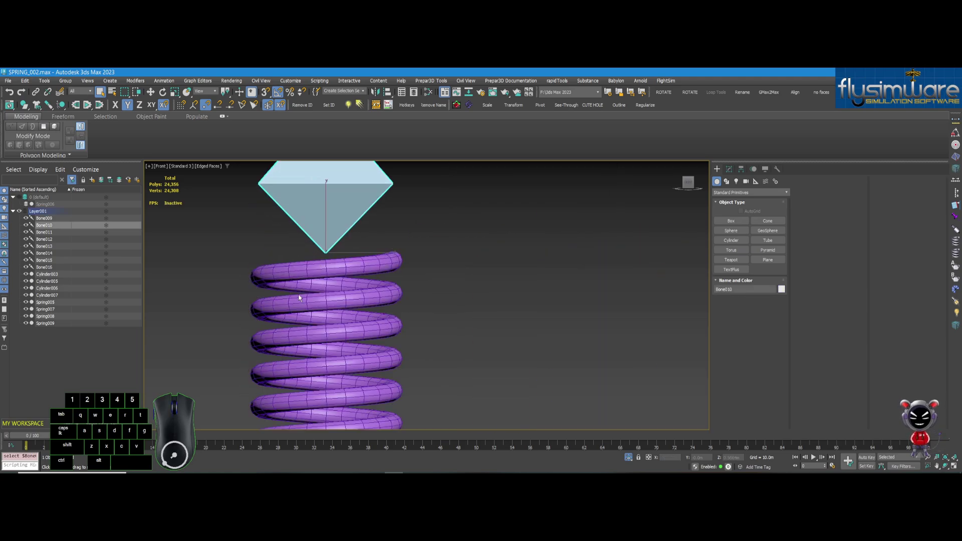
scroll(294, 262, "down", 7)
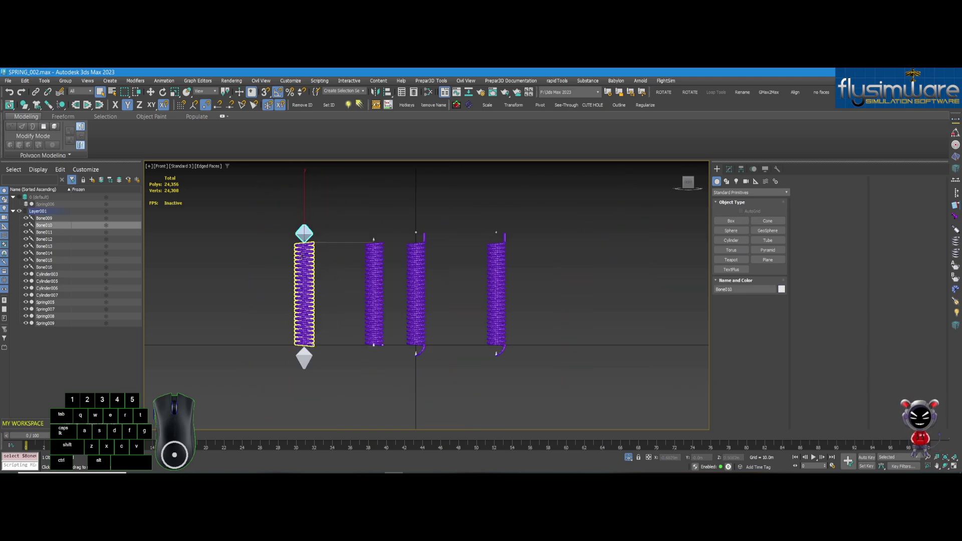
scroll(303, 252, "up", 4)
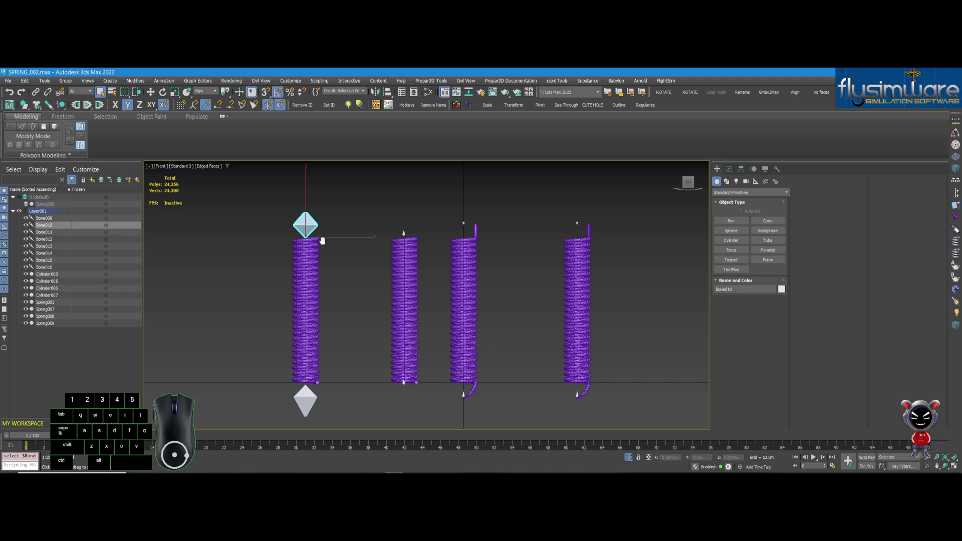
Step: Try stretching the leftmost spring by moving its upper bone upward, and undo the move
scroll(322, 241, "down", 2)
scroll(308, 254, "down", 2)
left_click(150, 93)
left_click_drag(316, 275, 353, 127)
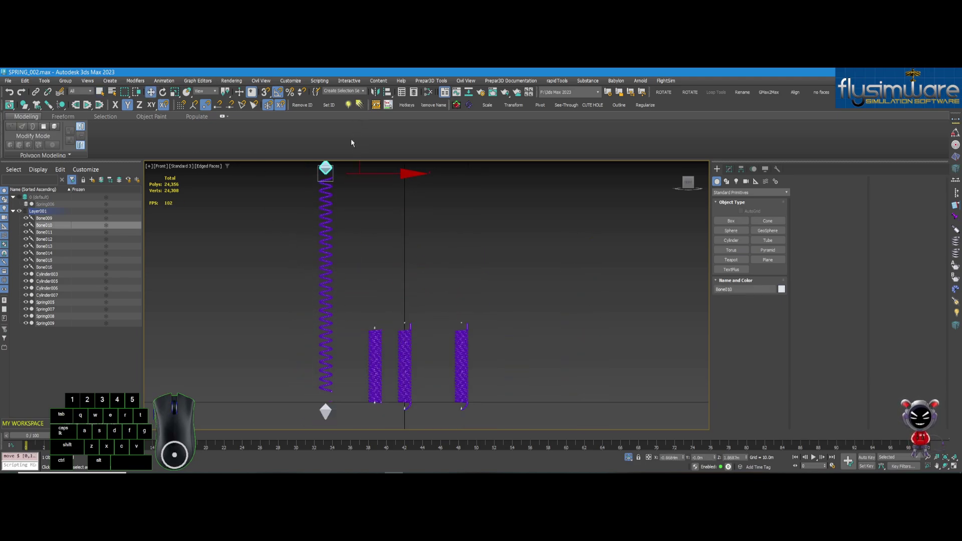
scroll(341, 146, "up", 5)
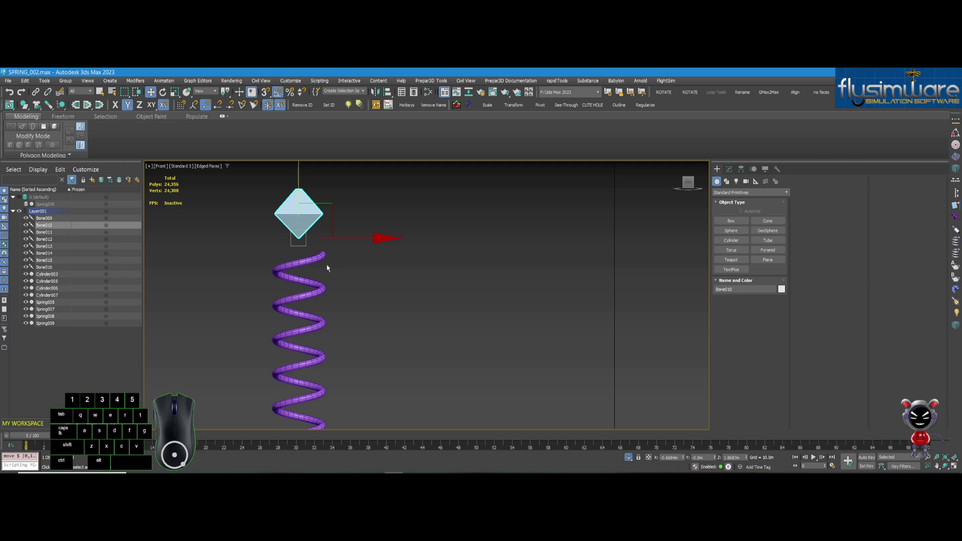
scroll(324, 253, "down", 5)
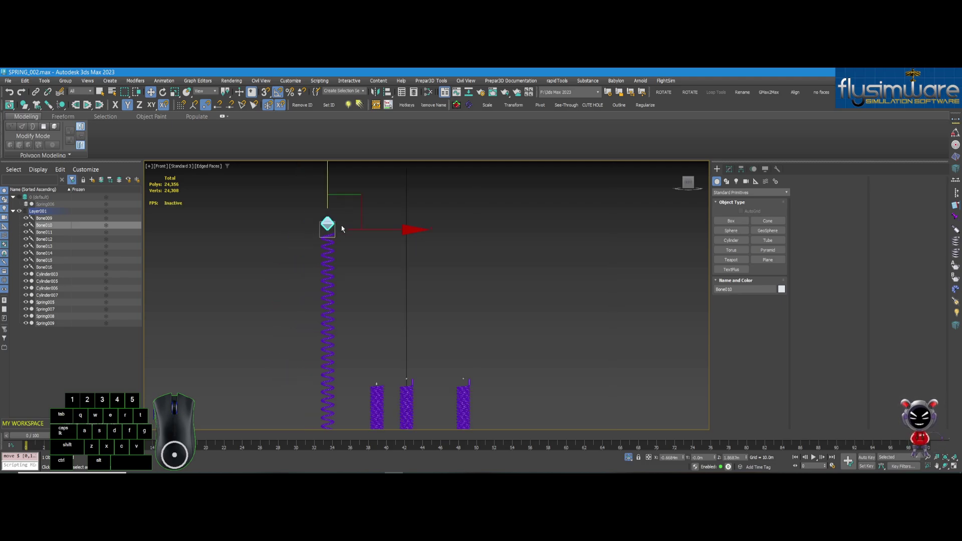
key("ctrl+z")
Step: Select the small bone above the second spring and examine its placement relative to the neighbouring springs
scroll(362, 305, "up", 4)
middle_click_drag(362, 305, 412, 265)
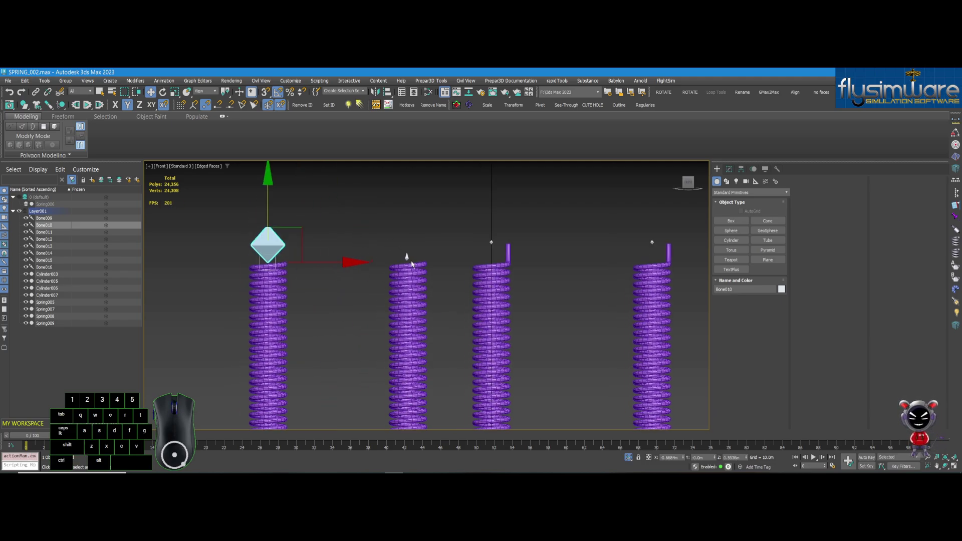
scroll(428, 255, "up", 5)
left_click(372, 254)
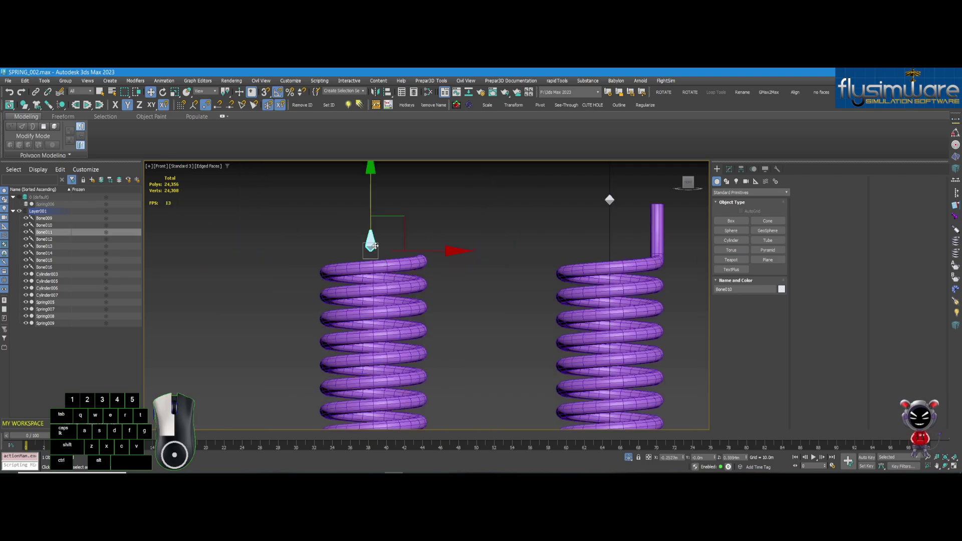
scroll(373, 253, "down", 6)
scroll(425, 238, "up", 3)
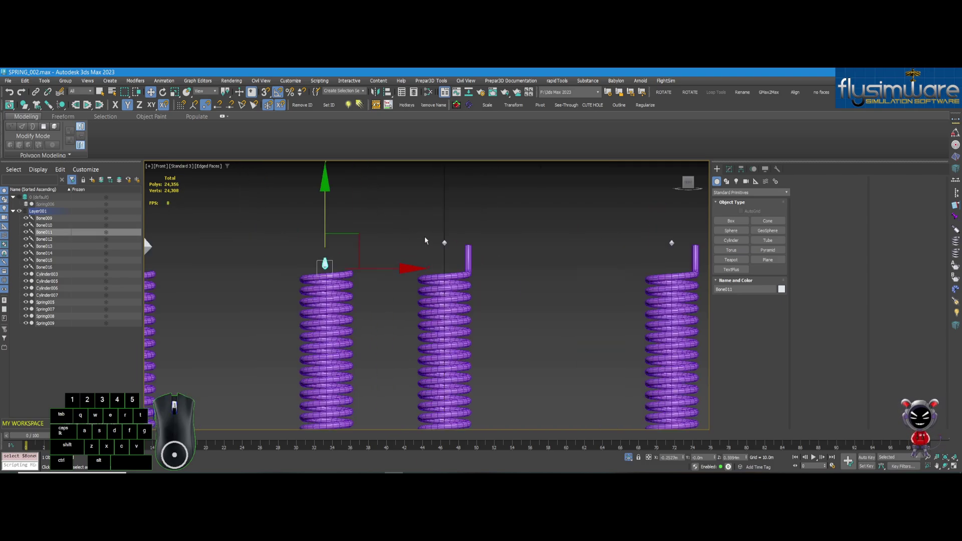
scroll(437, 256, "up", 2)
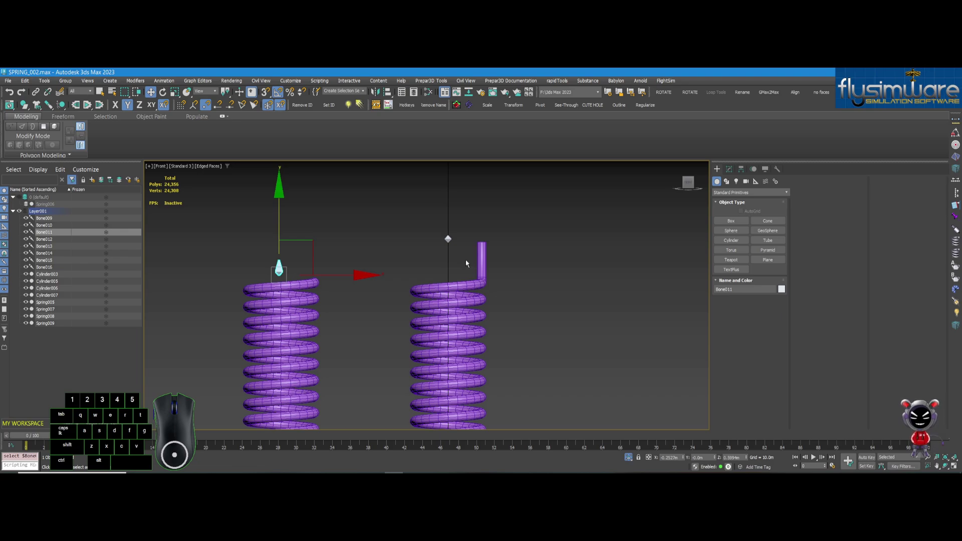
Step: Select the bone above the third spring and compare its position with the spring's straight upper end and hooked lower end
left_click(448, 240)
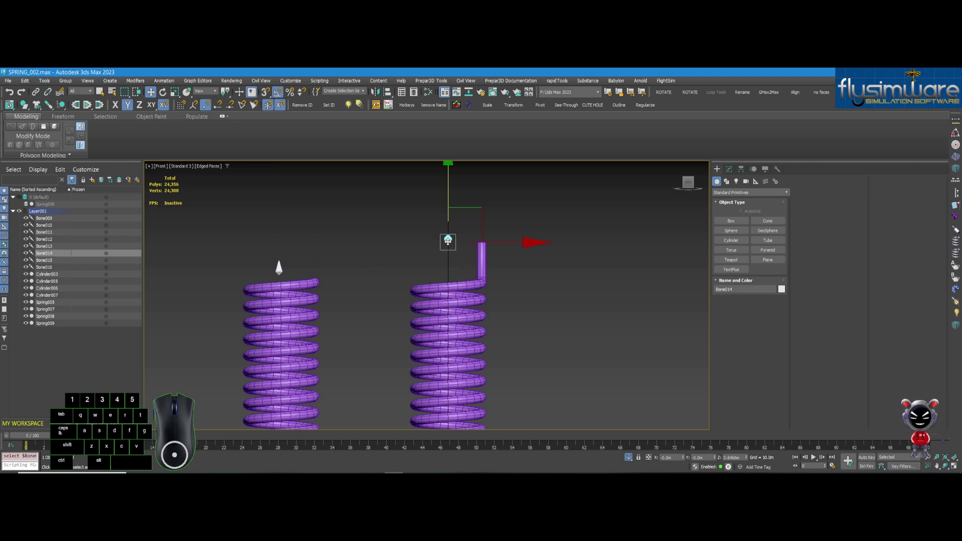
scroll(449, 237, "up", 5)
scroll(348, 260, "down", 6)
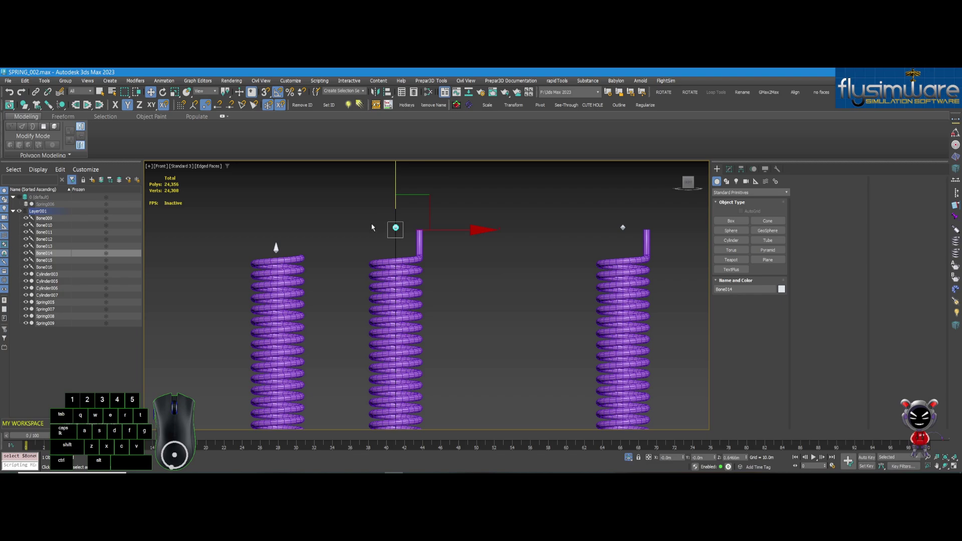
scroll(367, 386, "up", 5)
scroll(366, 306, "down", 2)
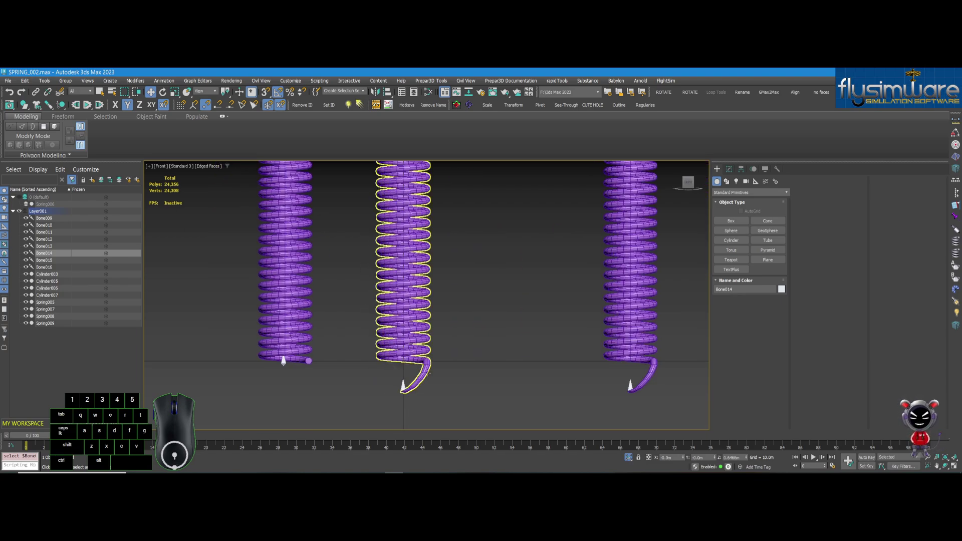
key("shift+z")
scroll(432, 261, "up", 4)
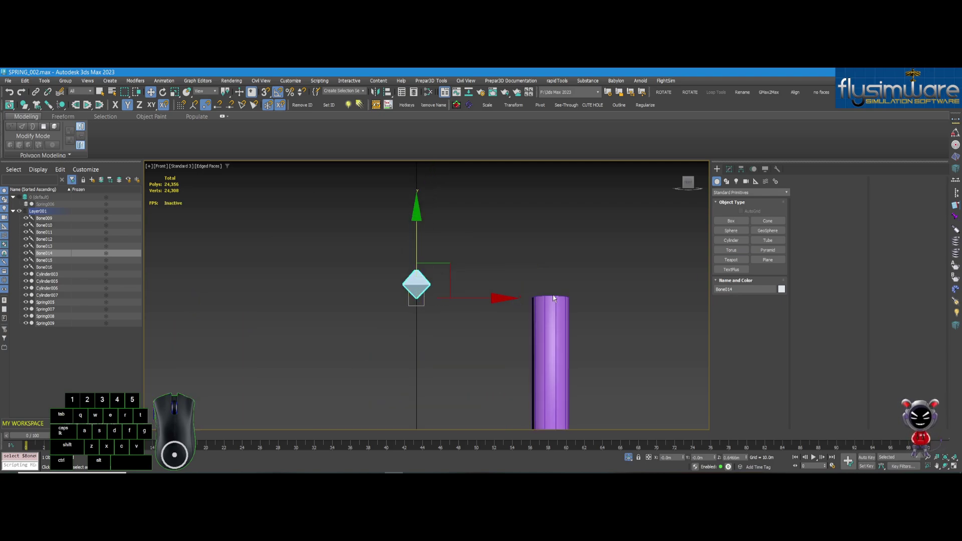
scroll(547, 298, "down", 5)
scroll(482, 342, "up", 5)
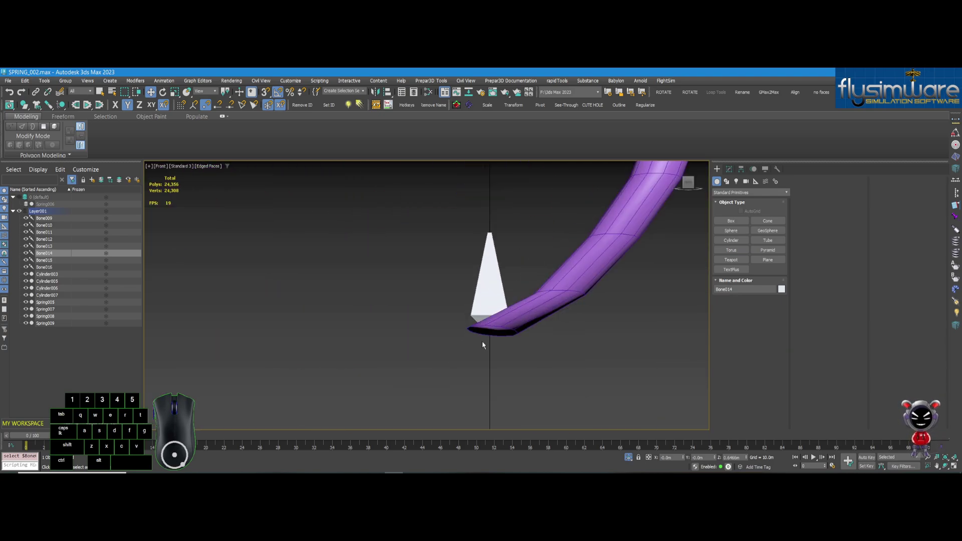
Step: Select the lower bone at the third spring's hook, examine its alignment with the hook tip, and clear the selection
left_click(491, 314)
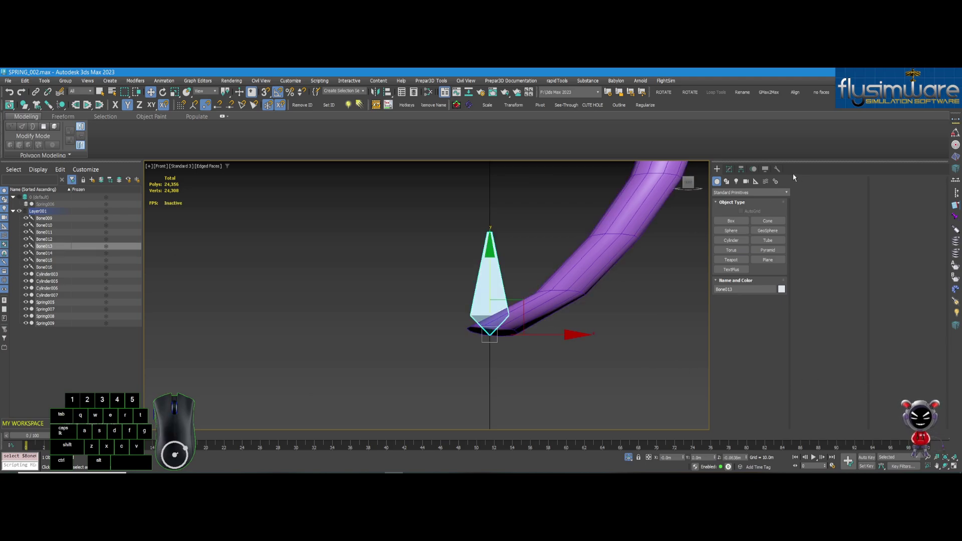
scroll(511, 321, "up", 3)
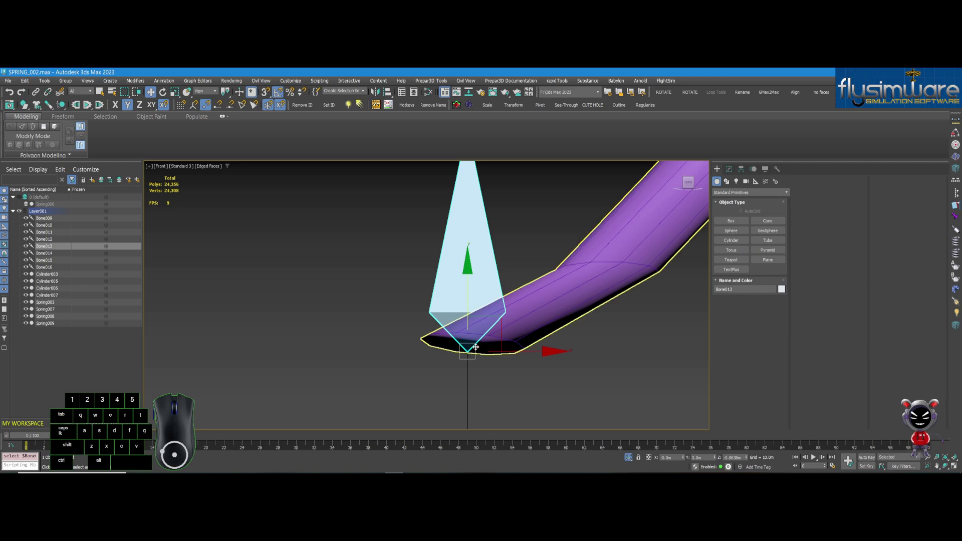
scroll(484, 368, "down", 5)
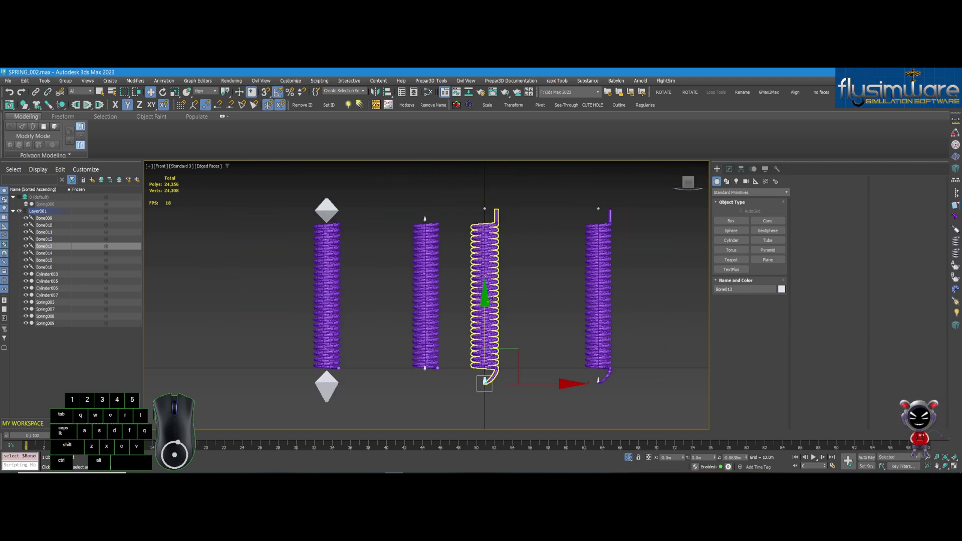
scroll(498, 211, "up", 3)
scroll(507, 211, "down", 5)
left_click(507, 211)
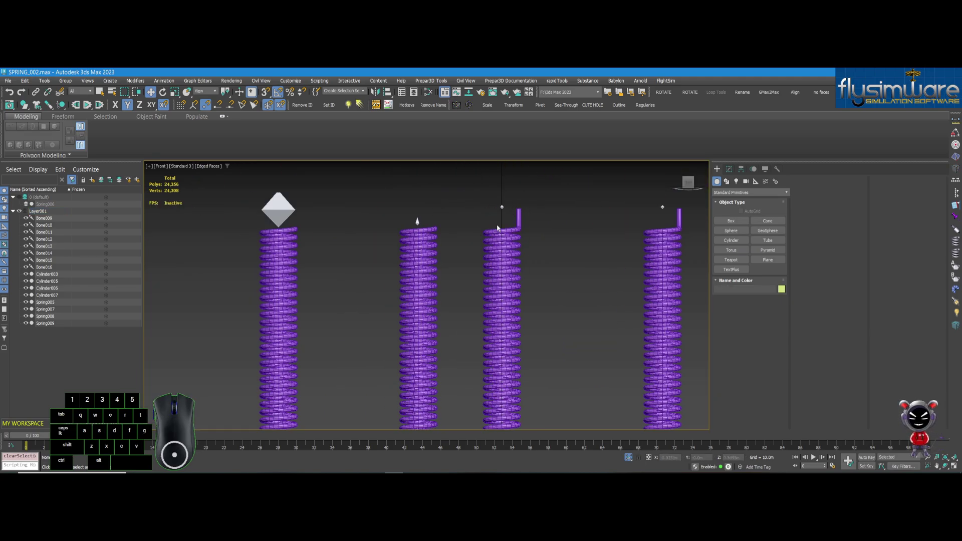
scroll(504, 212, "up", 5)
scroll(504, 212, "down", 5)
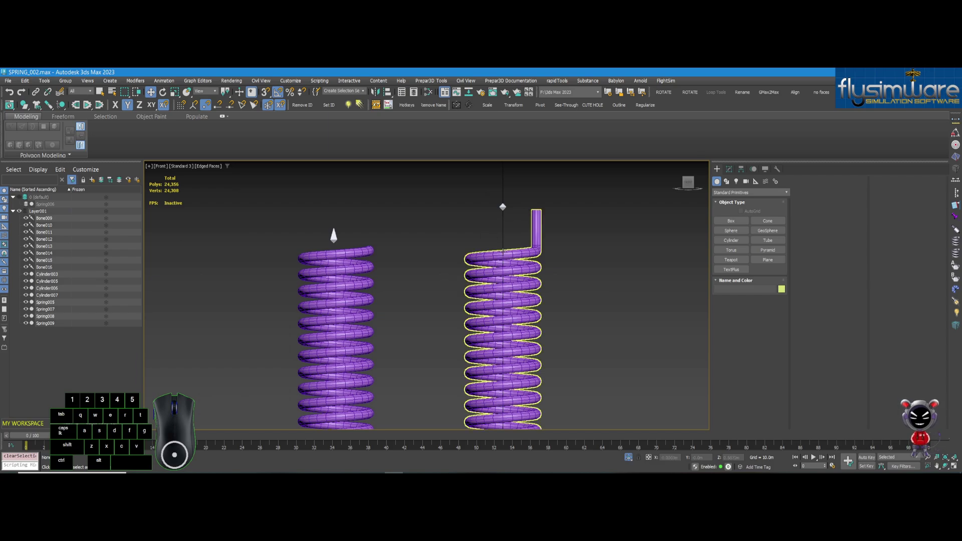
scroll(503, 252, "down", 2)
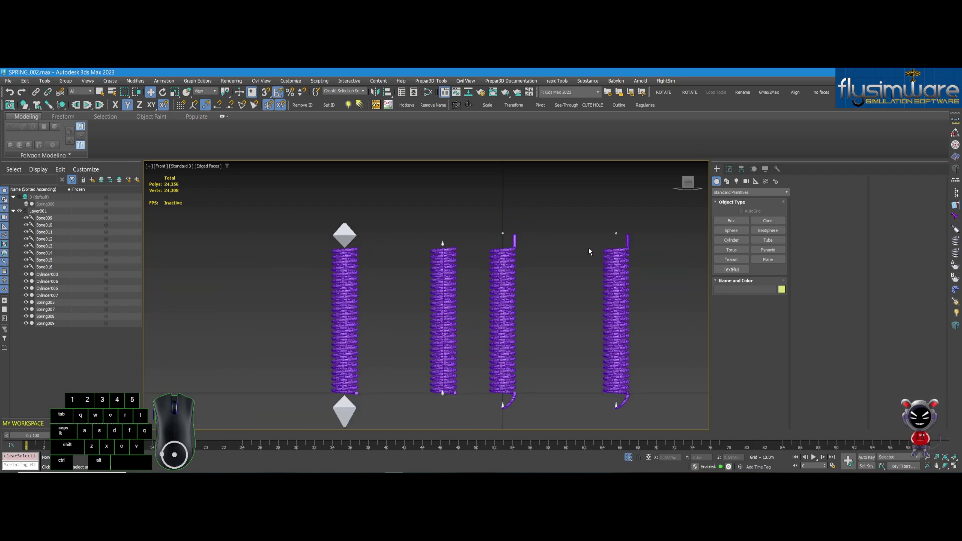
Step: Select the upper bone of the third spring and display its bone parameters
left_click(615, 252)
middle_click_drag(616, 252, 488, 284)
left_click(379, 283)
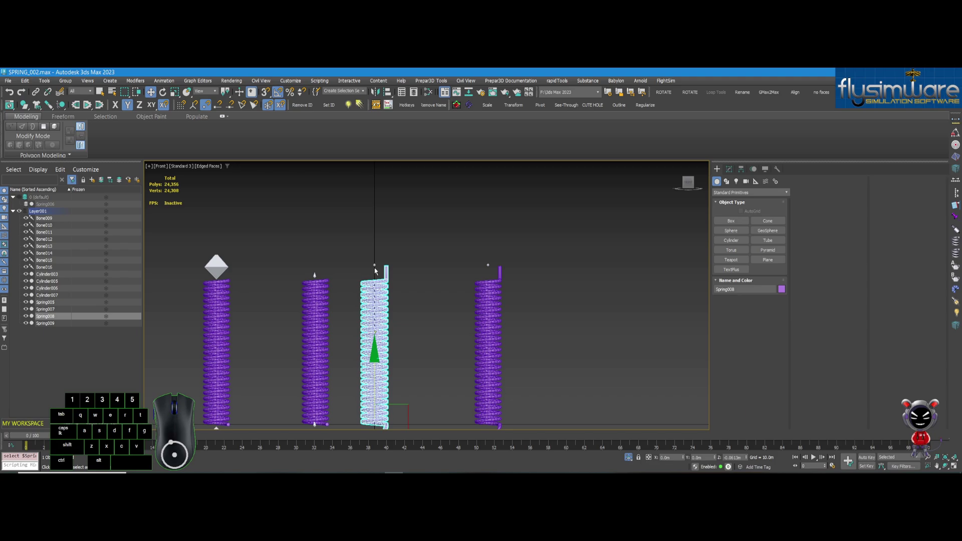
left_click(374, 265)
key("m")
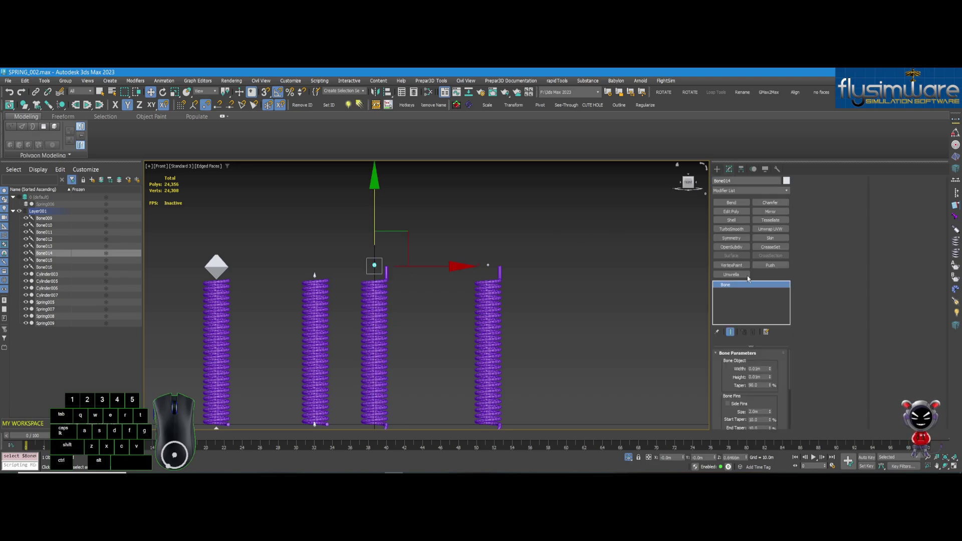
Step: Stretch the third spring by moving its upper bone straight up, and check the hooked lower end
middle_click_drag(374, 266, 495, 261)
scroll(494, 263, "up", 2)
scroll(492, 284, "down", 1)
left_click_drag(499, 284, 501, 233)
middle_click_drag(501, 234, 497, 136)
scroll(502, 359, "up", 7)
middle_click_drag(501, 358, 515, 283)
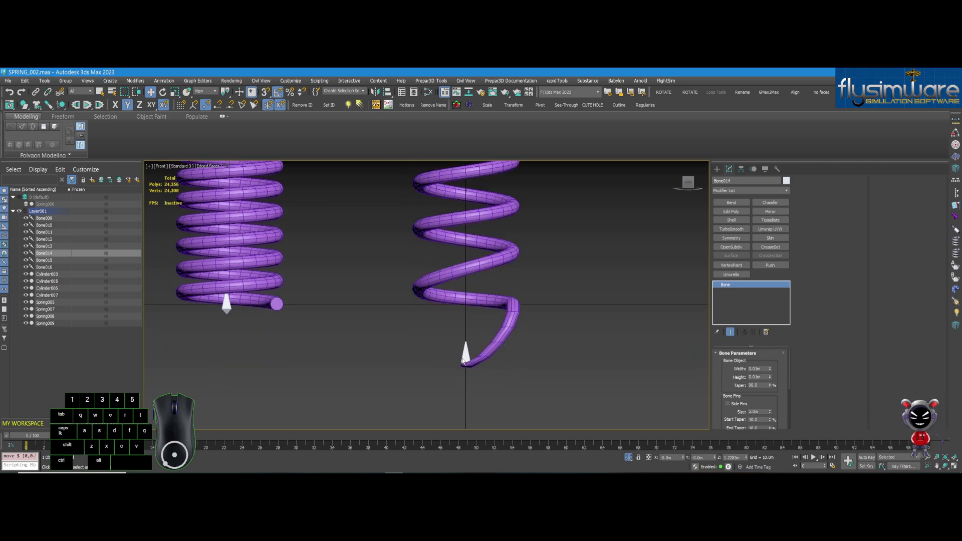
scroll(466, 382, "down", 5)
scroll(447, 372, "down", 5)
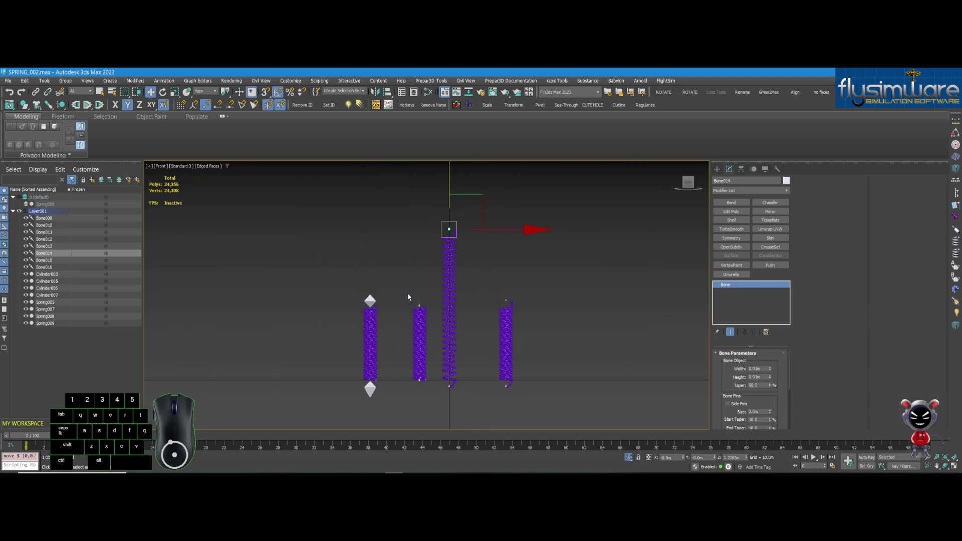
Step: Stretch the second spring by moving its upper bone straight up, and check the coils at its lower end
scroll(407, 293, "up", 5)
left_click(438, 320)
scroll(432, 287, "down", 5)
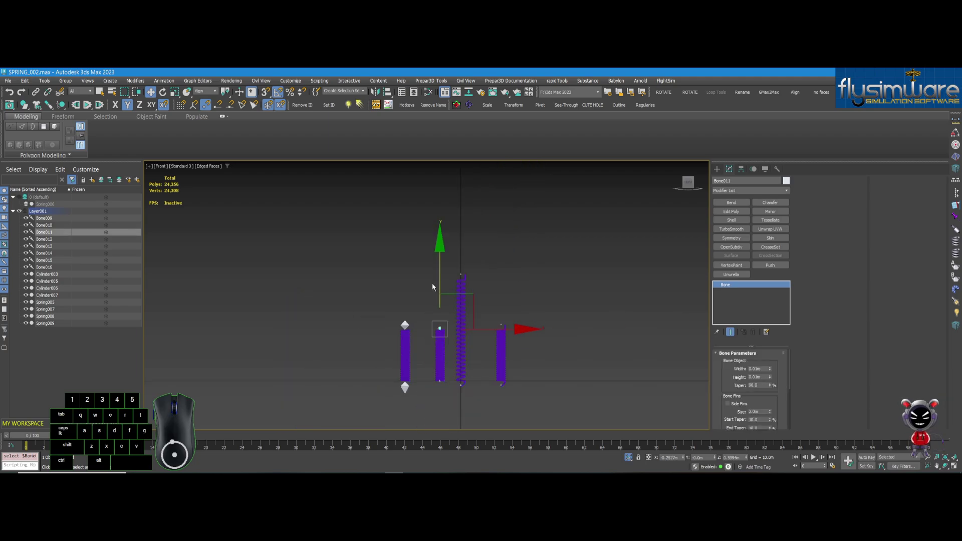
left_click_drag(438, 280, 440, 210)
scroll(443, 388, "up", 5)
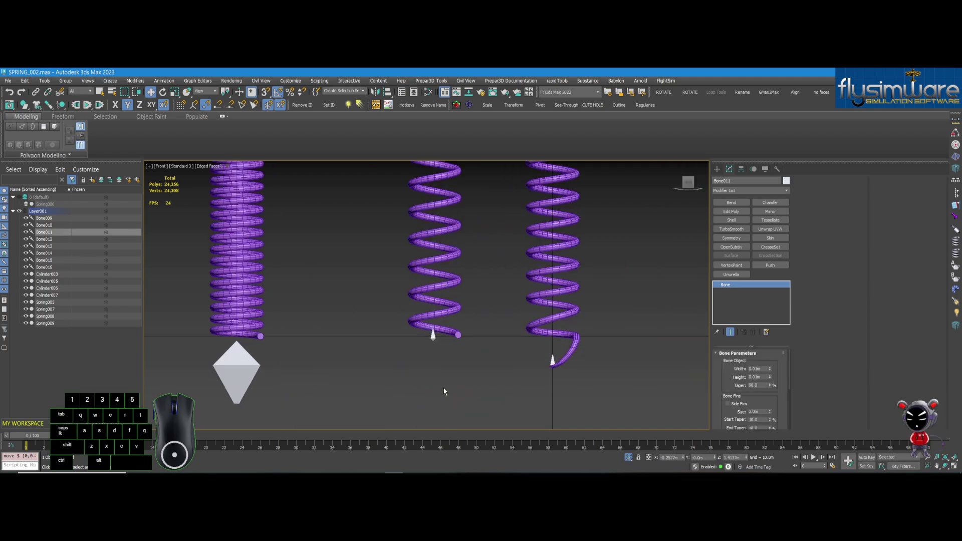
scroll(457, 335, "up", 5)
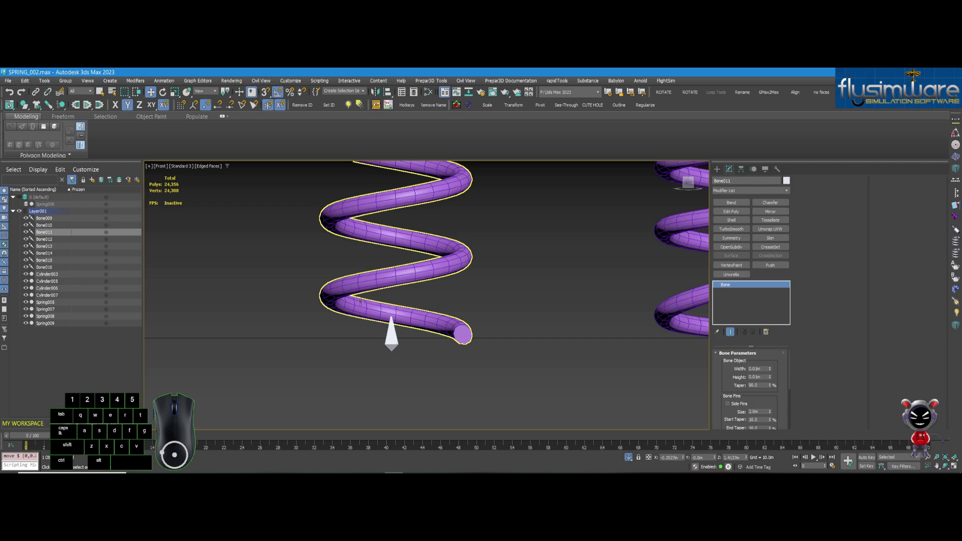
scroll(444, 326, "down", 5)
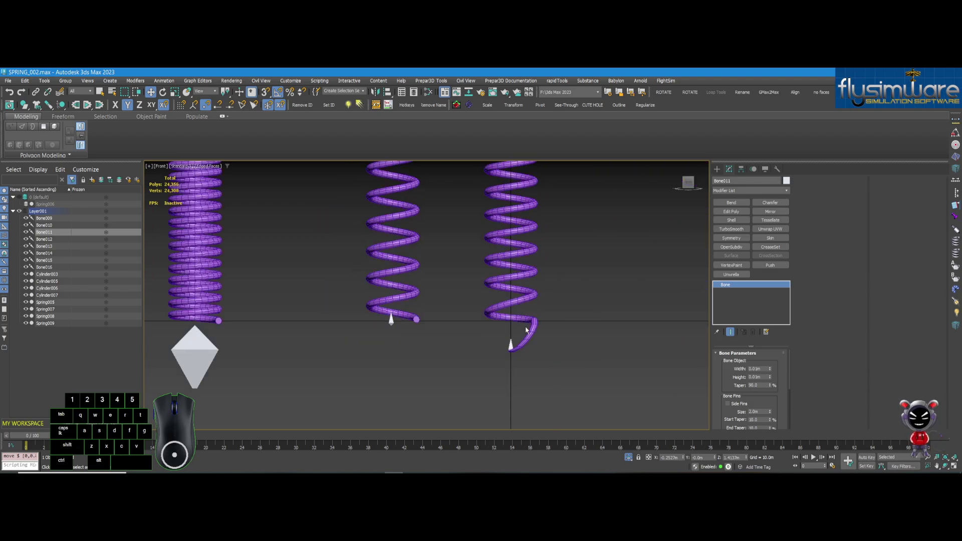
Step: Undo the upward moves of the upper bones on the second and third springs
scroll(481, 377, "down", 5)
middle_click_drag(491, 273, 472, 356)
key("ctrl+z")
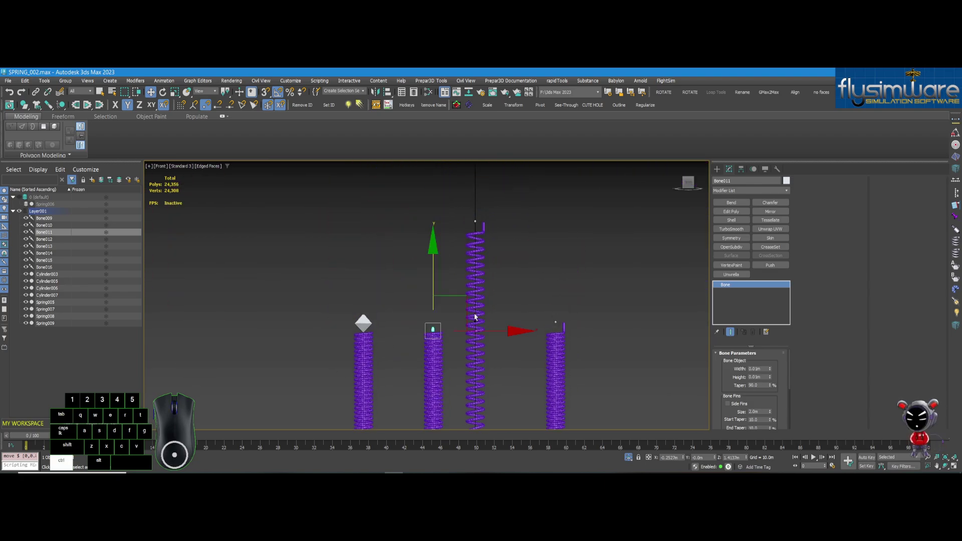
key("ctrl+z")
key("ctrl+z")
scroll(491, 258, "up", 5)
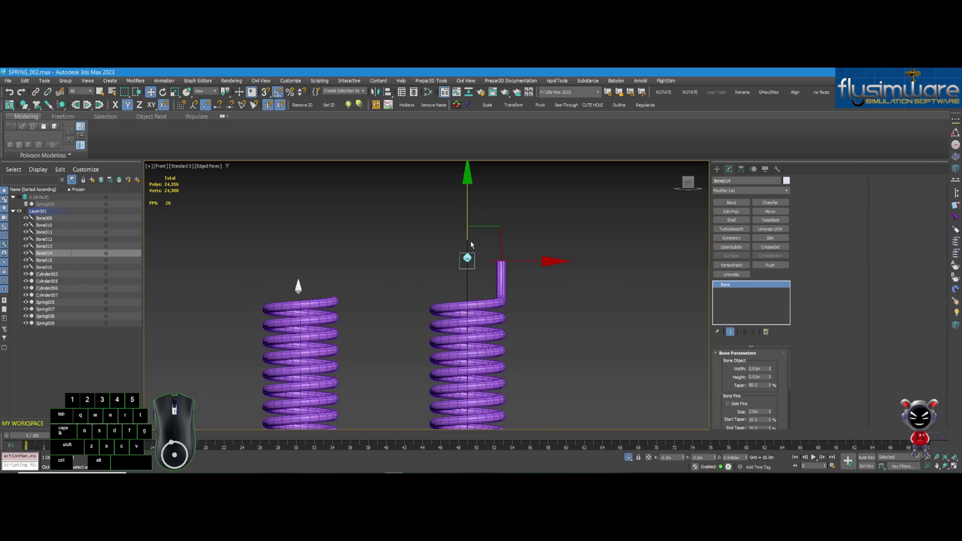
key("ctrl+y")
Step: Move the lower bone at the third spring's hook straight down to stretch the spring
scroll(480, 192, "down", 5)
scroll(459, 354, "up", 3)
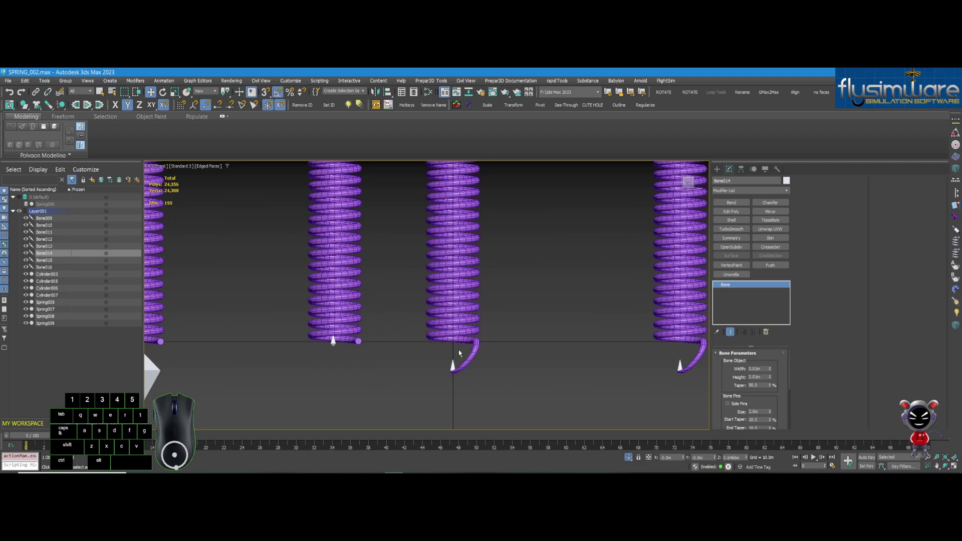
left_click(453, 366)
scroll(453, 365, "down", 4)
scroll(458, 341, "up", 2)
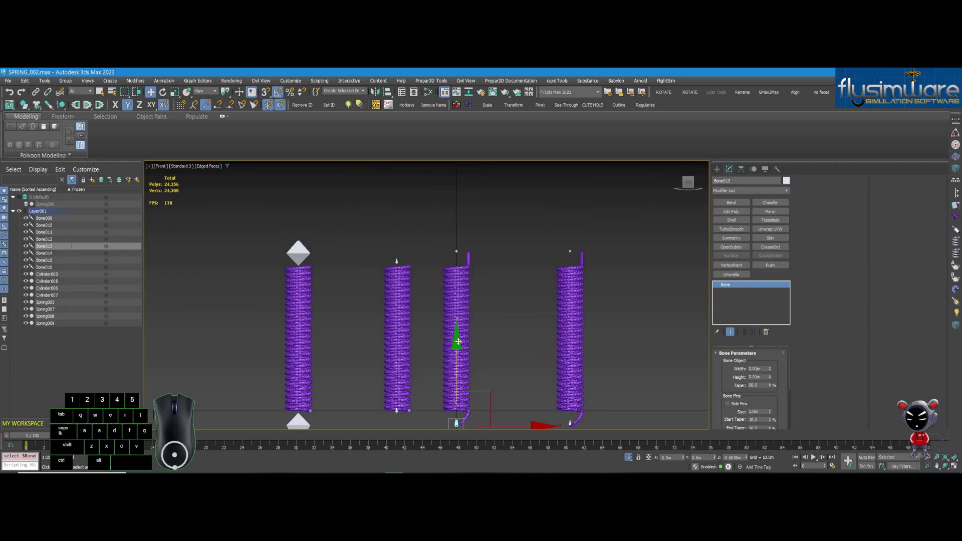
left_click_drag(457, 341, 457, 428)
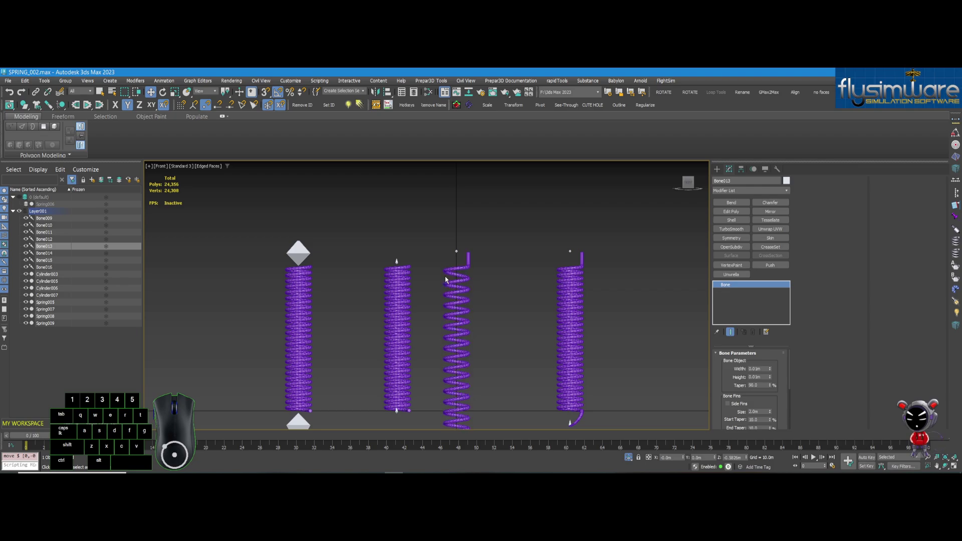
Step: Undo the downward move of the third spring's lower bone and check the coils at the spring's upper end
scroll(461, 286, "down", 8)
scroll(466, 291, "up", 8)
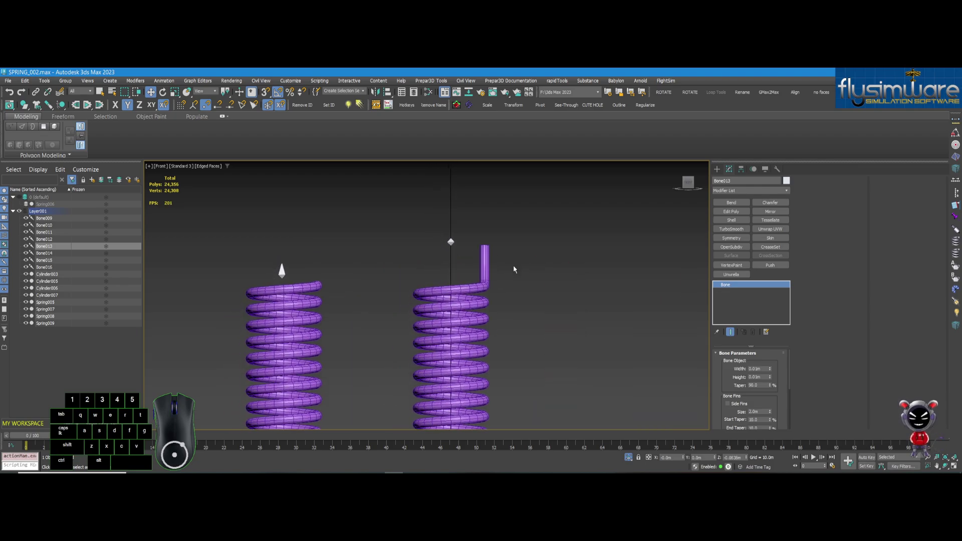
middle_click_drag(460, 274, 492, 239)
scroll(494, 260, "up", 4)
scroll(505, 263, "down", 4)
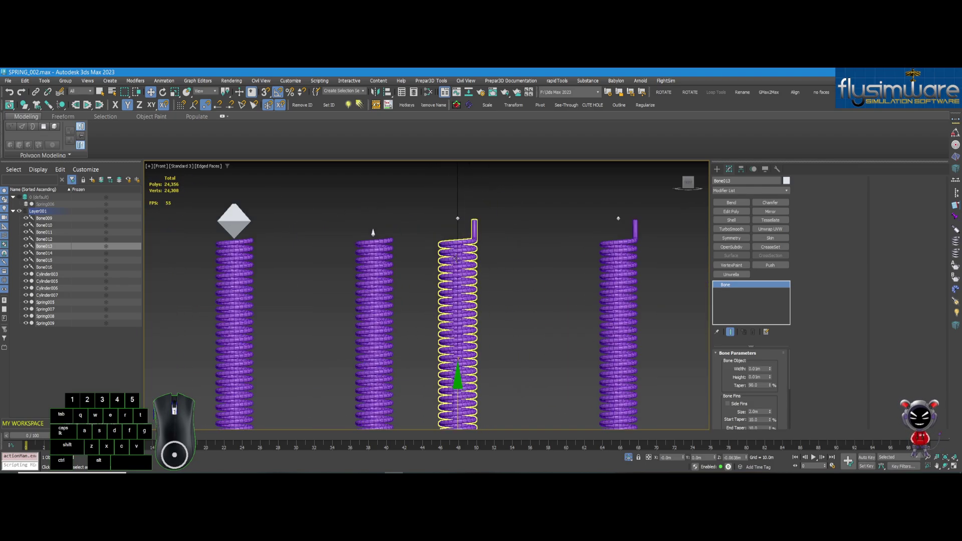
Step: Select the third spring's mesh and turn on envelope editing for its Skin modifier
left_click(504, 264)
left_click(468, 270)
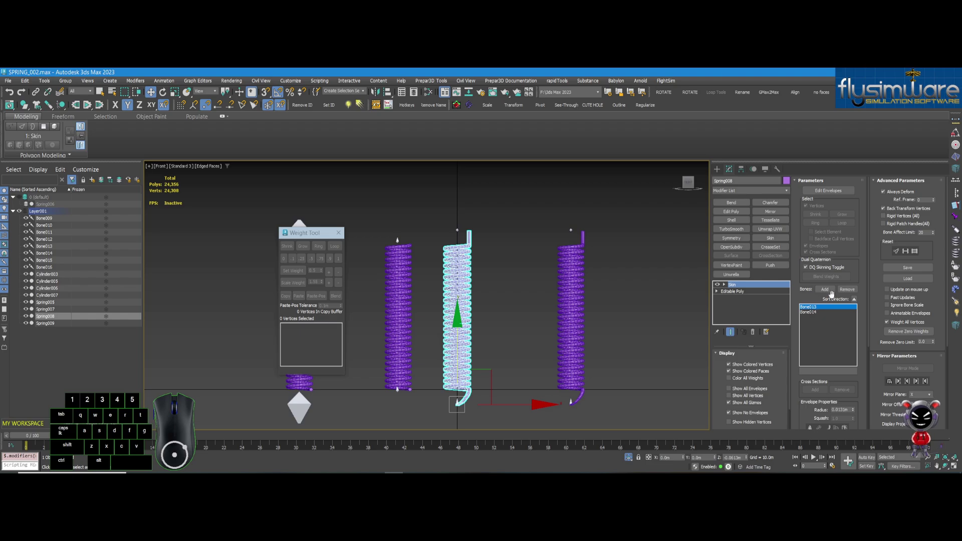
middle_click_drag(480, 300, 488, 282)
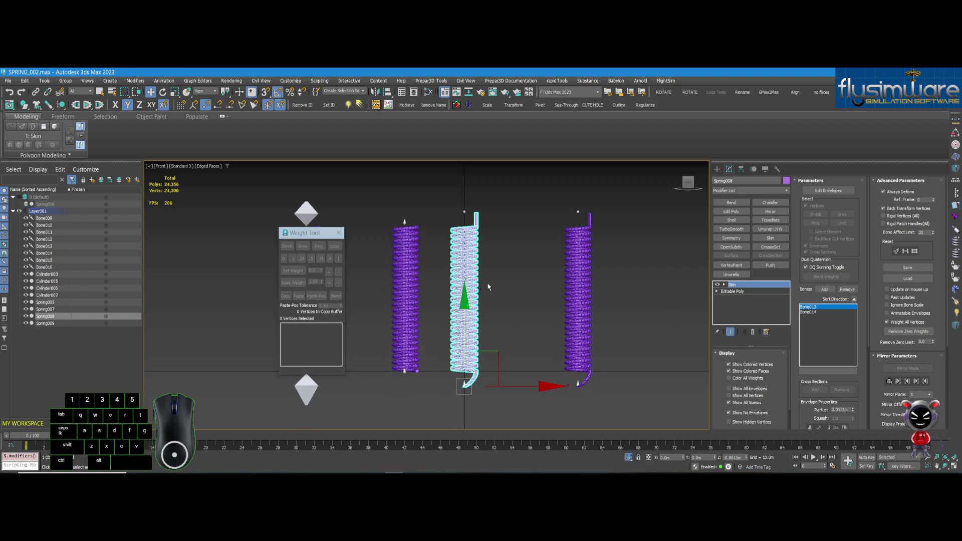
left_click(830, 191)
Step: Enable vertex selection in the skin, then select all of the third spring's vertices and reset their weights
left_click(817, 207)
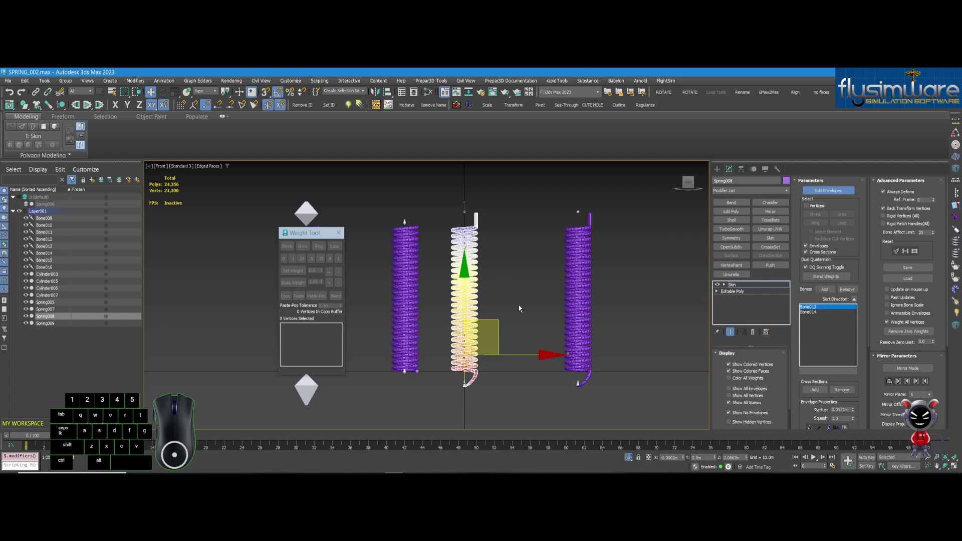
left_click(806, 205)
left_click_drag(436, 198, 496, 398)
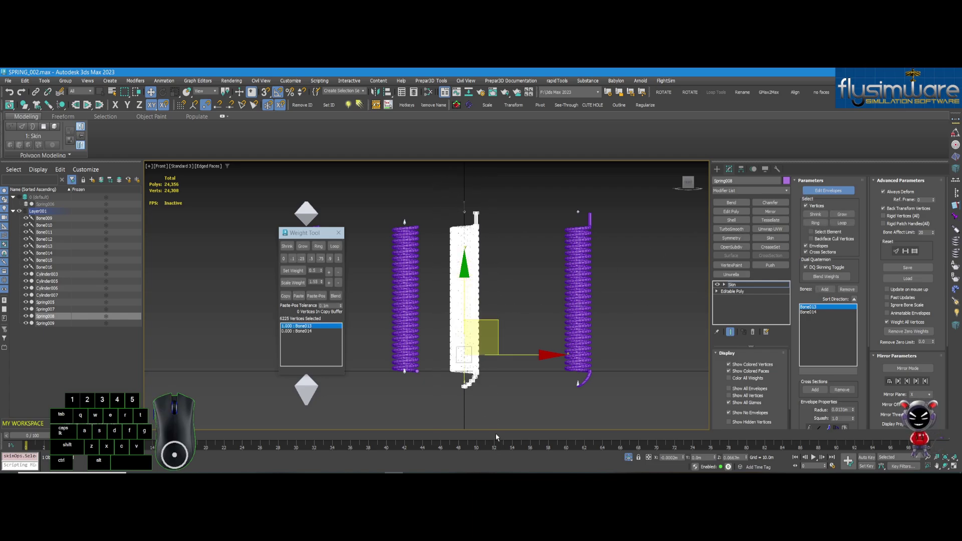
left_click(897, 253)
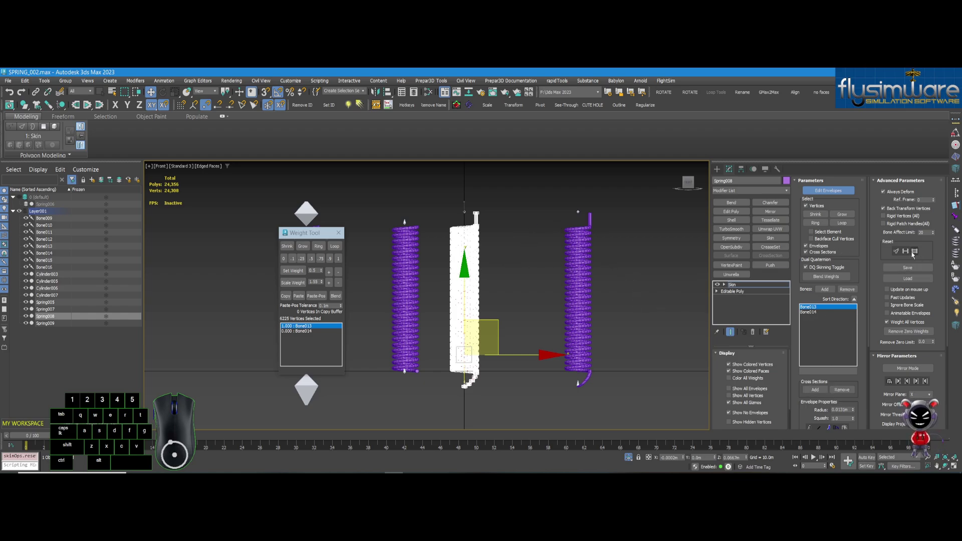
left_click(525, 273)
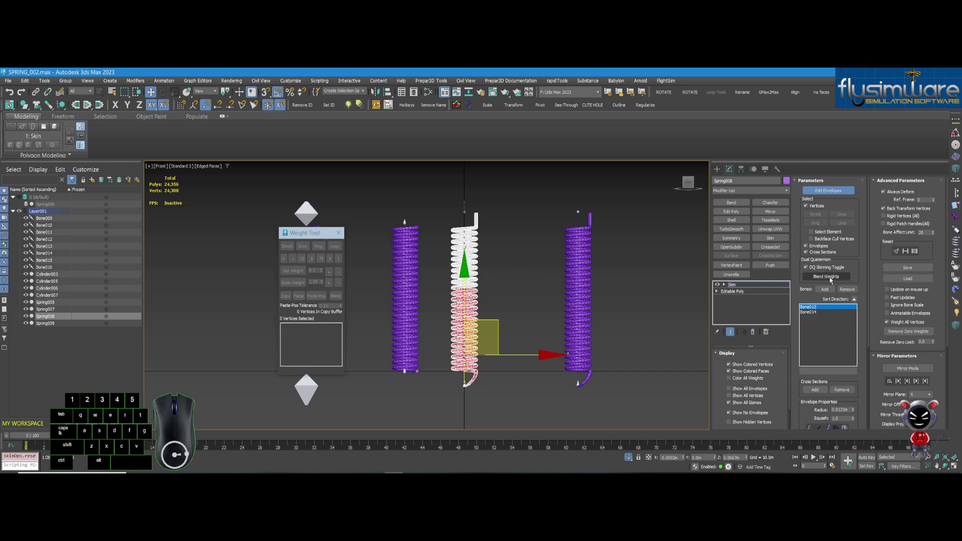
Step: Compare the weight colouring of Bone014 and Bone013 on the third spring
left_click(849, 312)
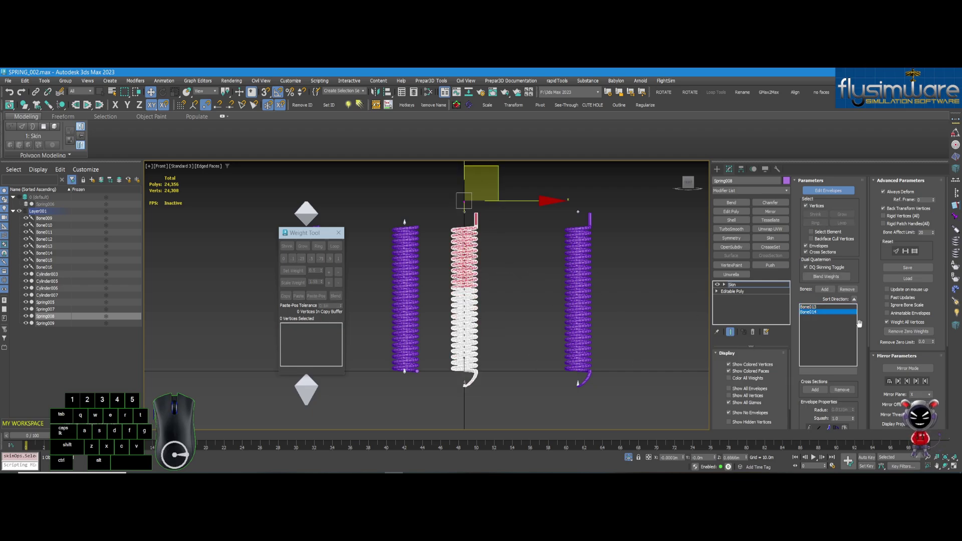
left_click(808, 307)
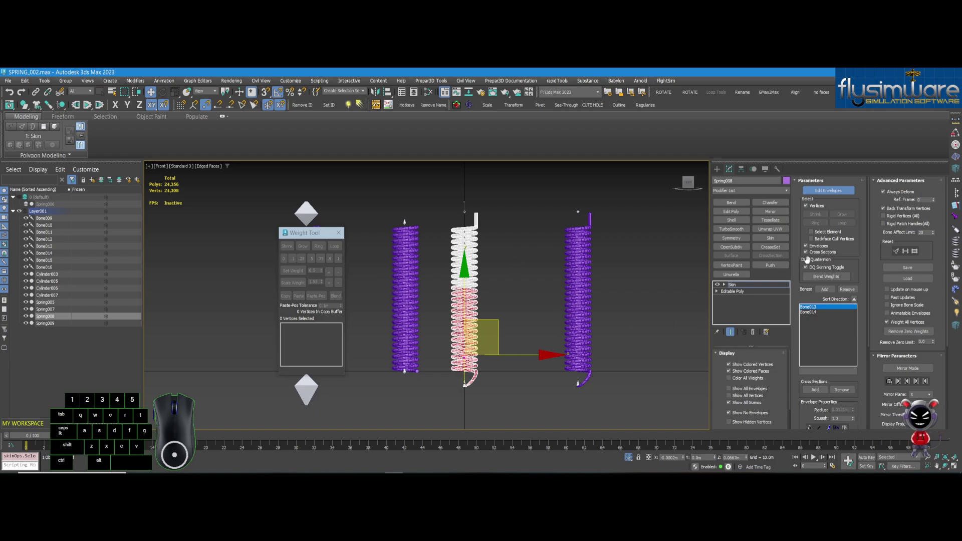
left_click(807, 205)
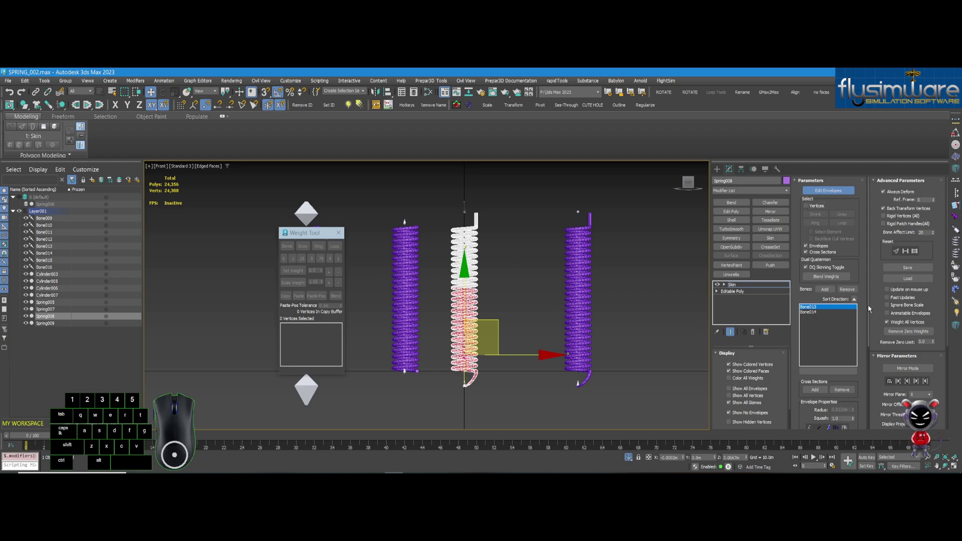
Step: Set the skin's weight solver to Heatmap and open the solver's settings
scroll(832, 351, "down", 4)
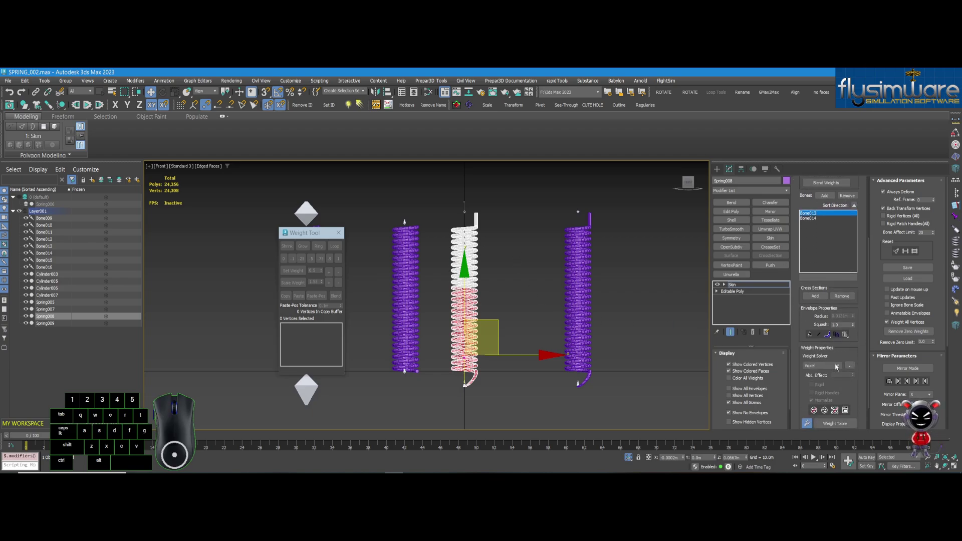
left_click(836, 366)
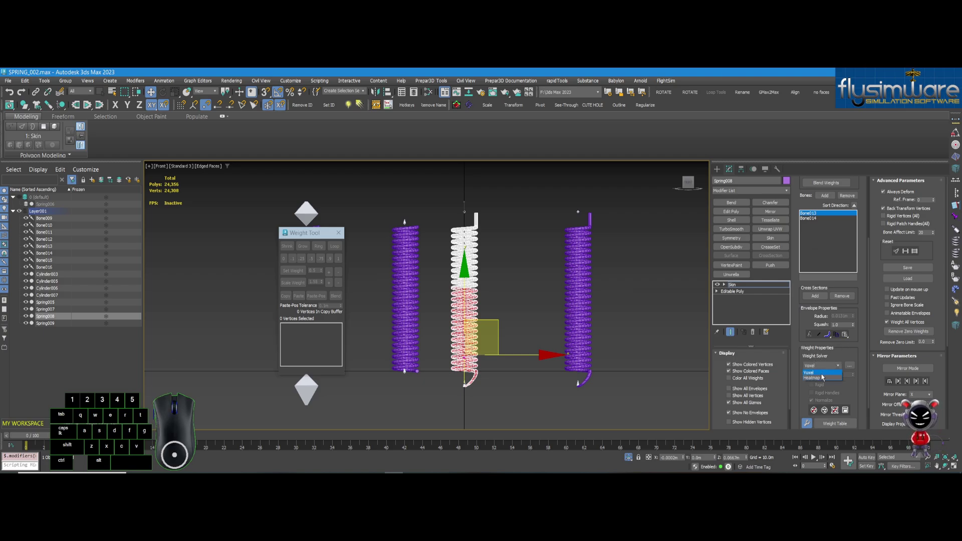
left_click(820, 379)
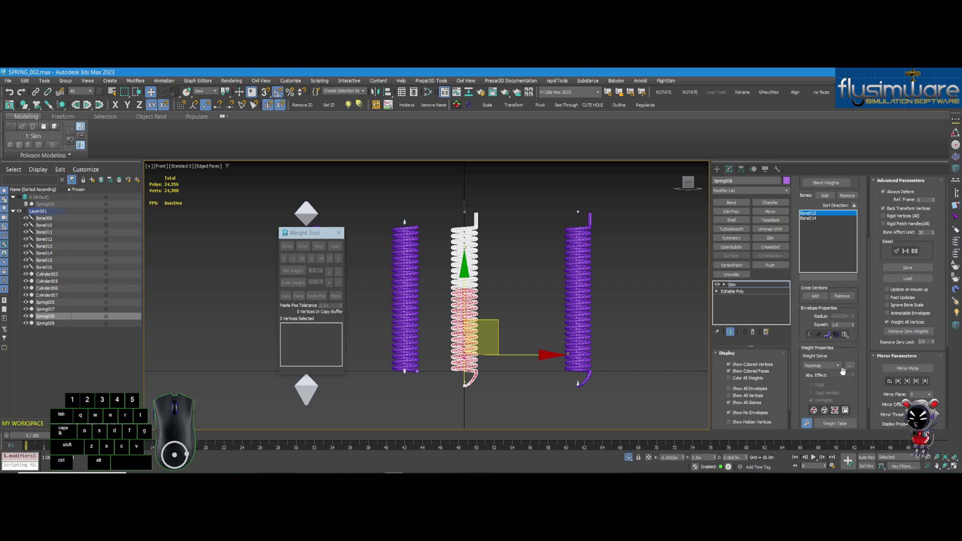
left_click(850, 367)
left_click_drag(658, 254, 621, 260)
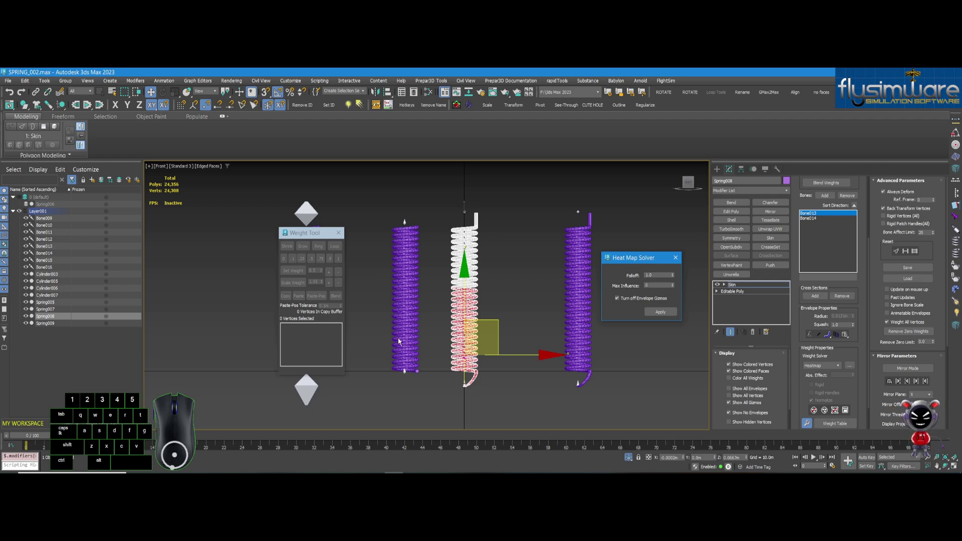
Step: Apply the Heat Map Solver with Max Influence 2 and check the weight colouring at the third spring's upper end
left_click(672, 283)
left_click(672, 284)
left_click(662, 313)
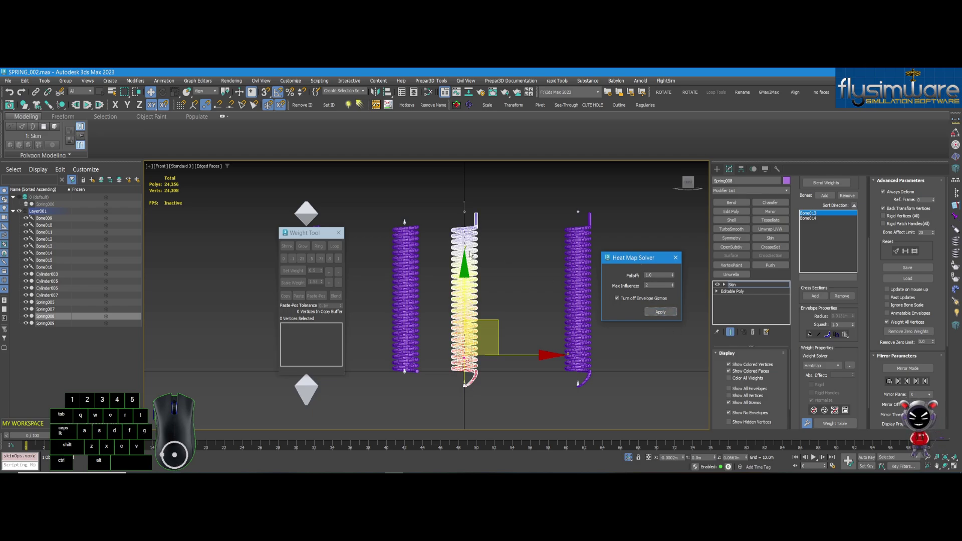
scroll(472, 389, "up", 10)
key("z")
scroll(465, 245, "up", 6)
scroll(462, 266, "down", 5)
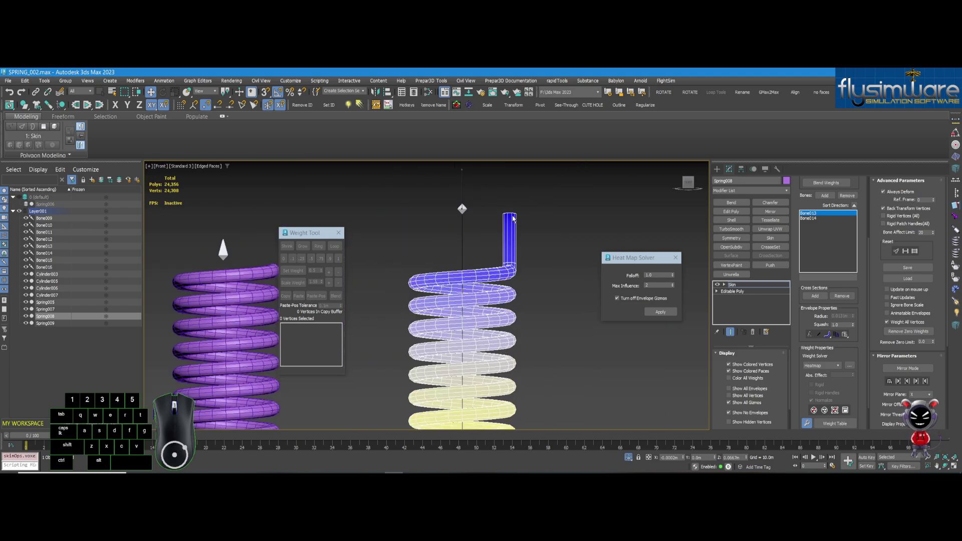
key("z")
Step: Examine the vertex weights of Bone013 and Bone014 from start to end in the skin weight table, then close it
left_click(836, 423)
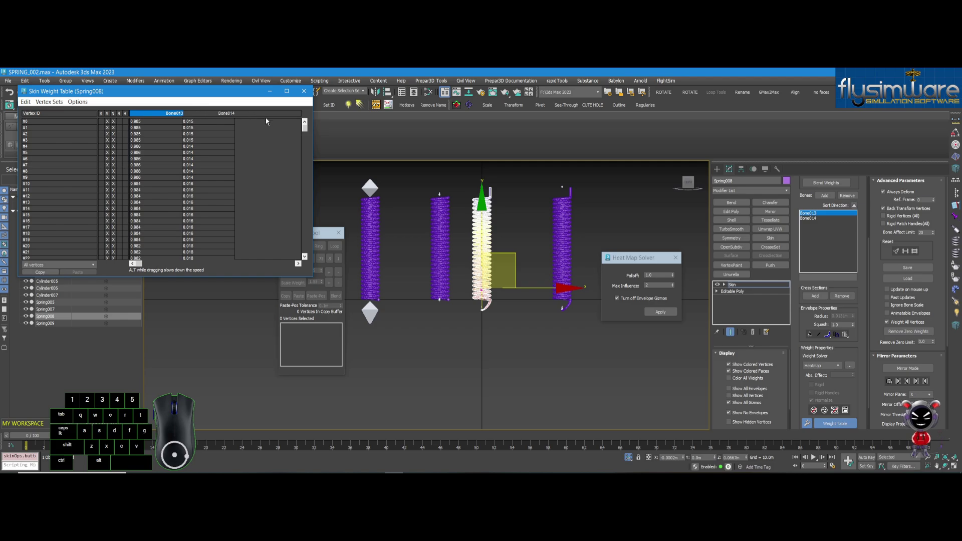
left_click_drag(305, 127, 300, 262)
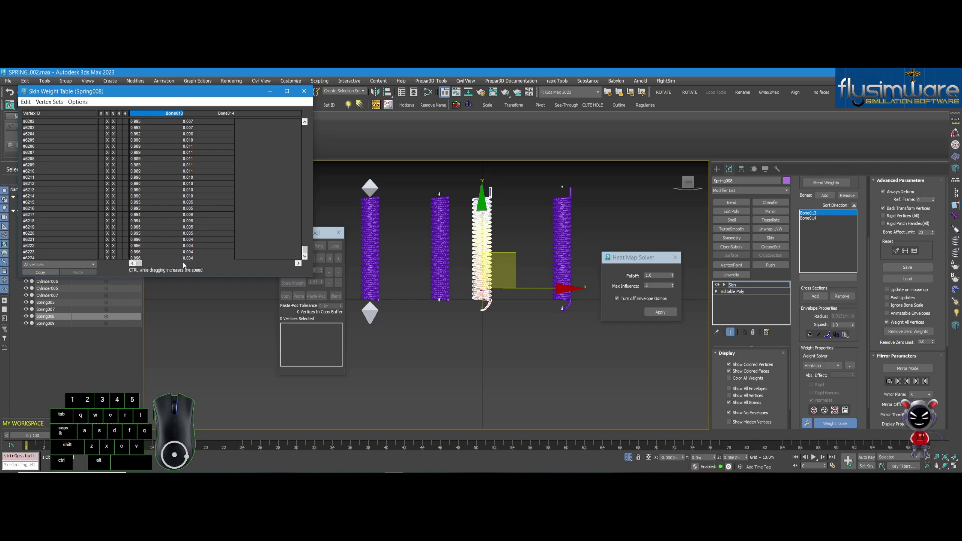
left_click_drag(305, 250, 305, 128)
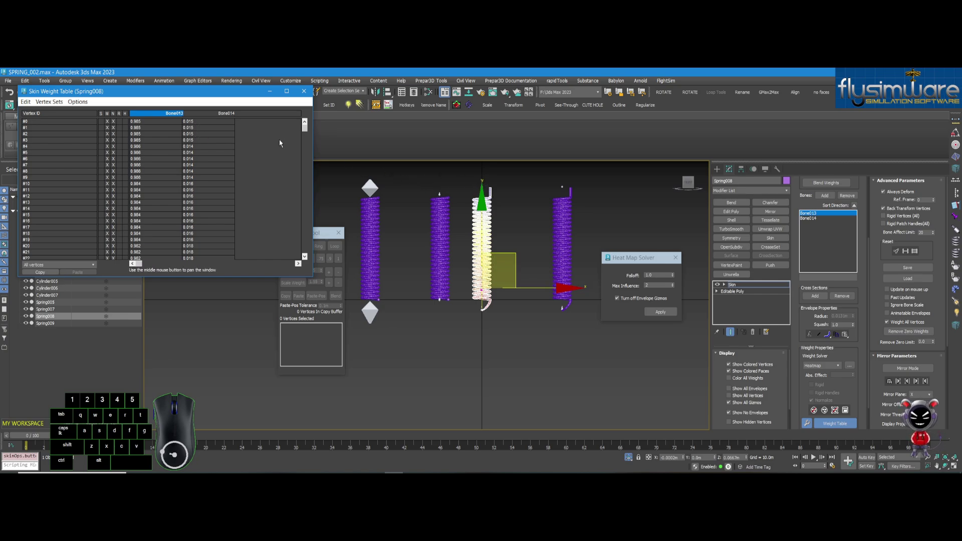
left_click_drag(201, 96, 204, 117)
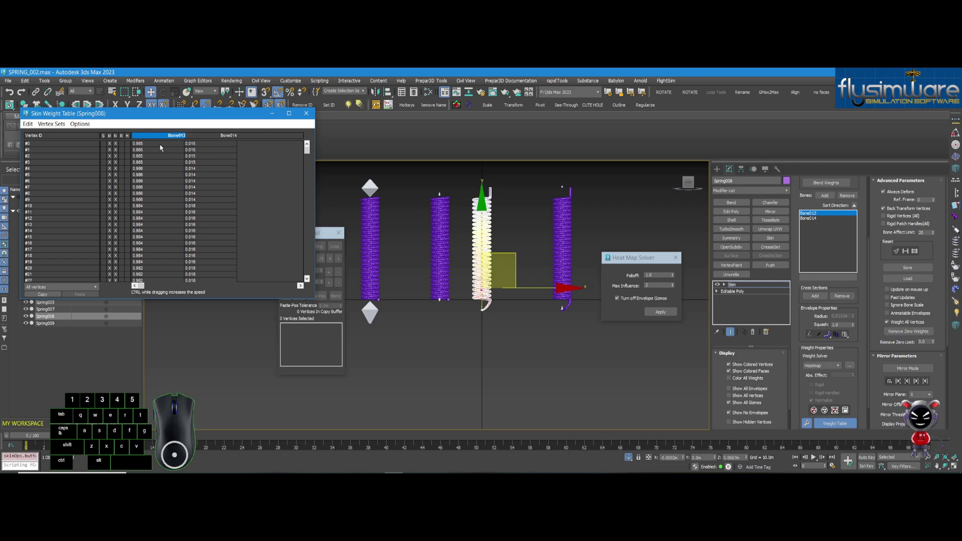
left_click_drag(246, 117, 246, 124)
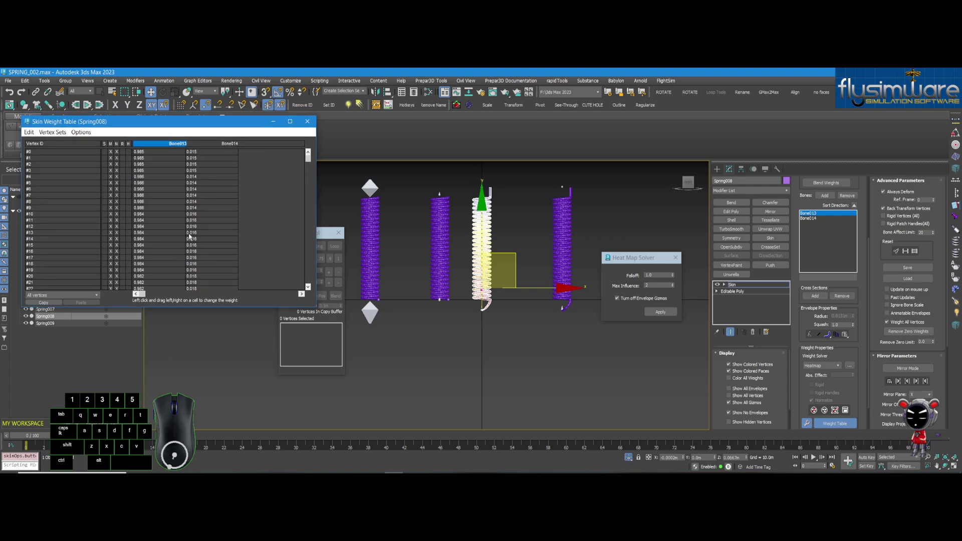
left_click_drag(640, 258, 626, 244)
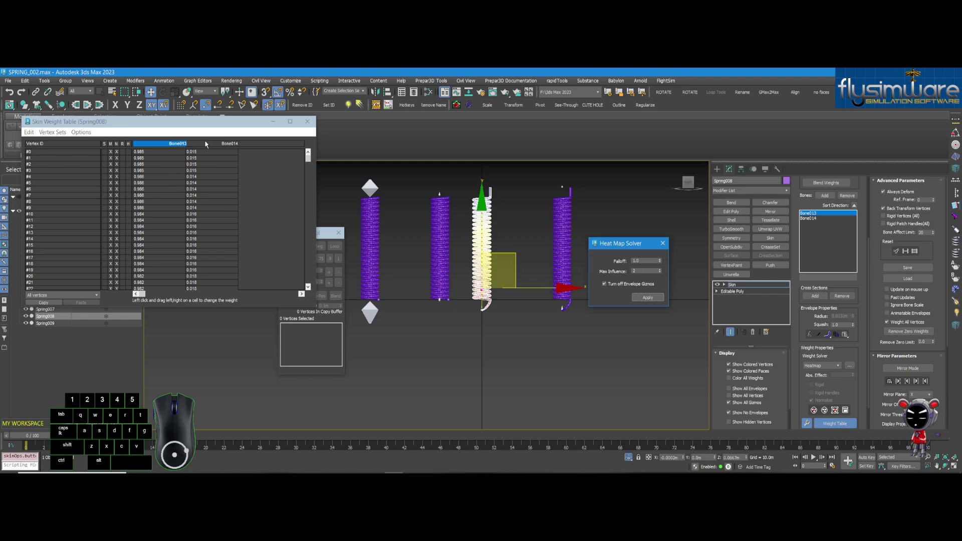
left_click_drag(190, 122, 188, 142)
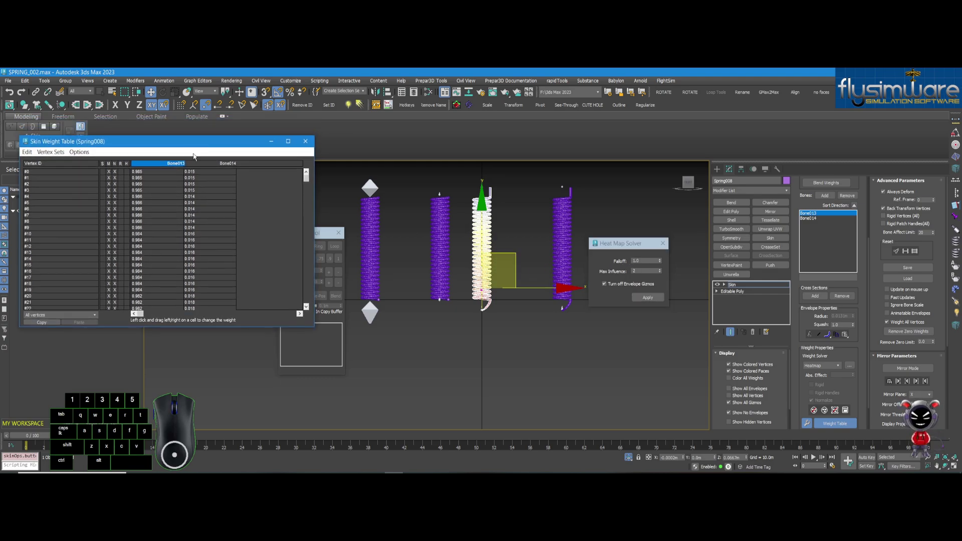
left_click(305, 141)
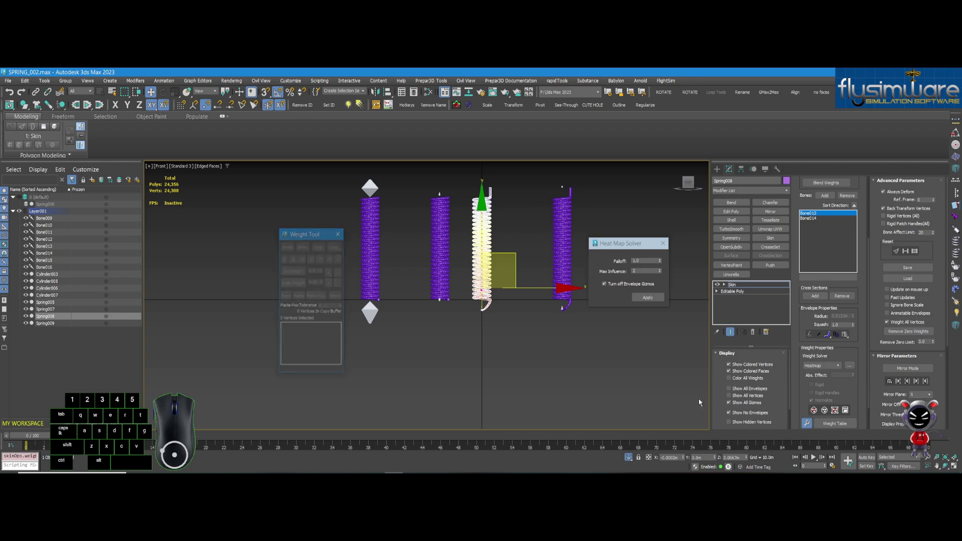
Step: Move the Weight Tool aside and close the Heat Map Solver settings
left_click_drag(305, 235, 282, 232)
scroll(498, 348, "up", 4)
middle_click_drag(528, 219, 513, 267)
left_click(663, 243)
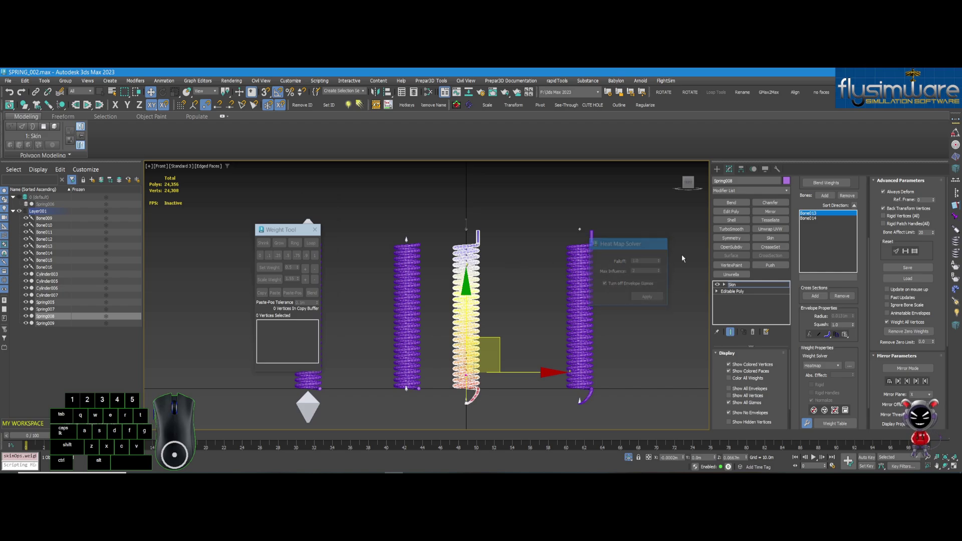
Step: Stretch the third spring by moving its upper bone, Bone014, straight up, and check how the hooked lower end deforms
scroll(464, 219, "up", 5)
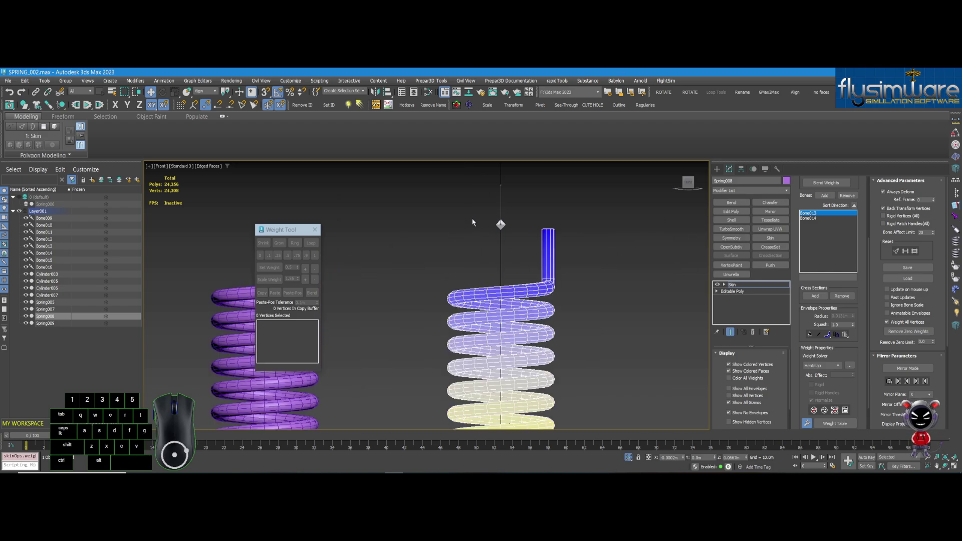
left_click(566, 206)
left_click(501, 224)
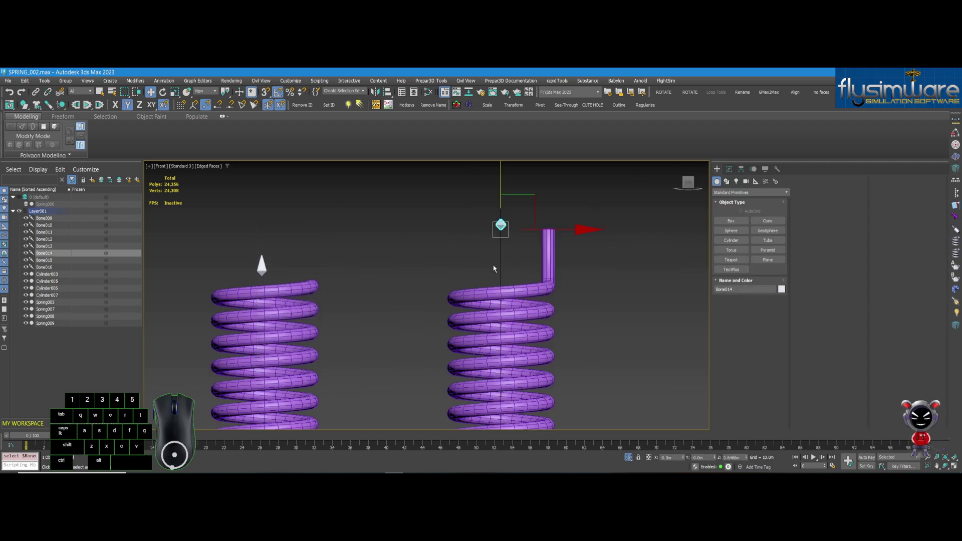
scroll(501, 221, "down", 5)
left_click_drag(490, 255, 498, 247)
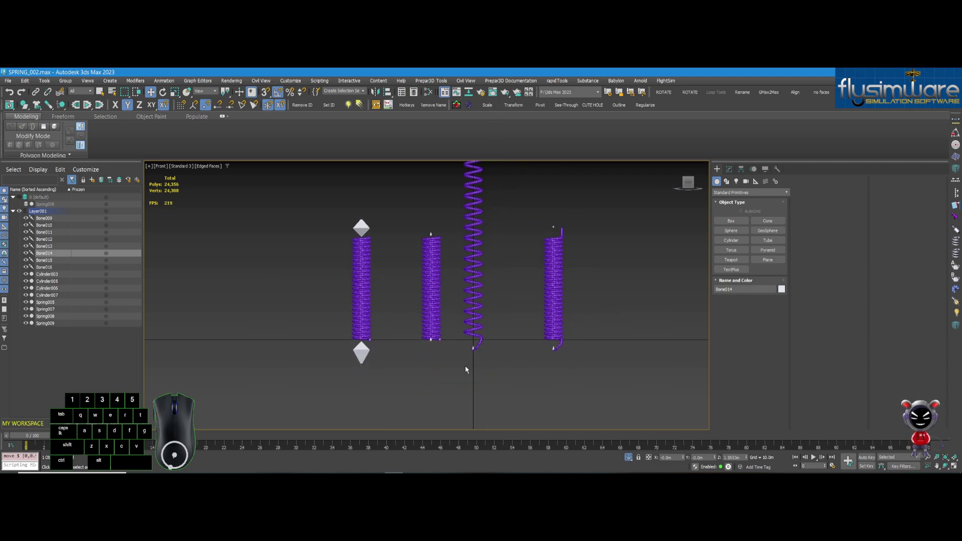
scroll(466, 365, "up", 5)
scroll(512, 242, "down", 3)
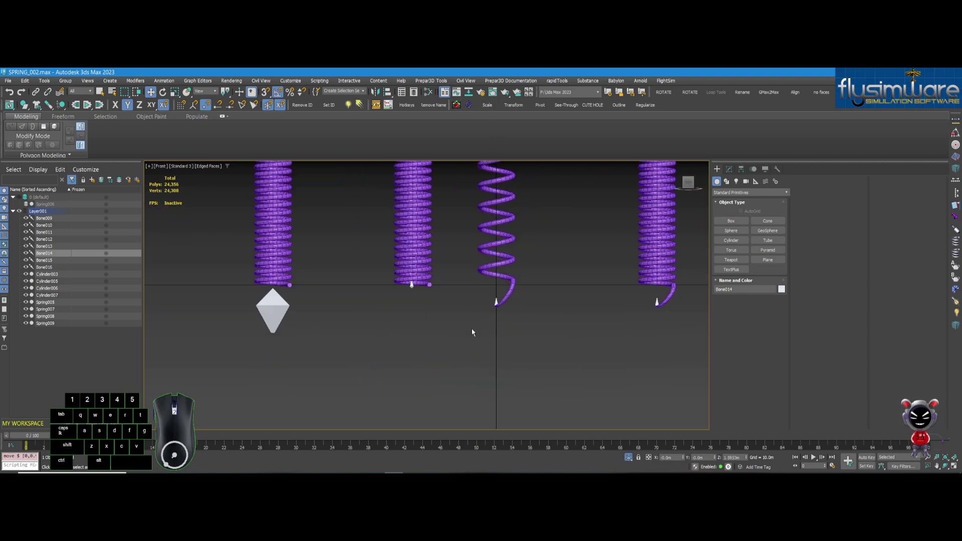
scroll(595, 313, "down", 5)
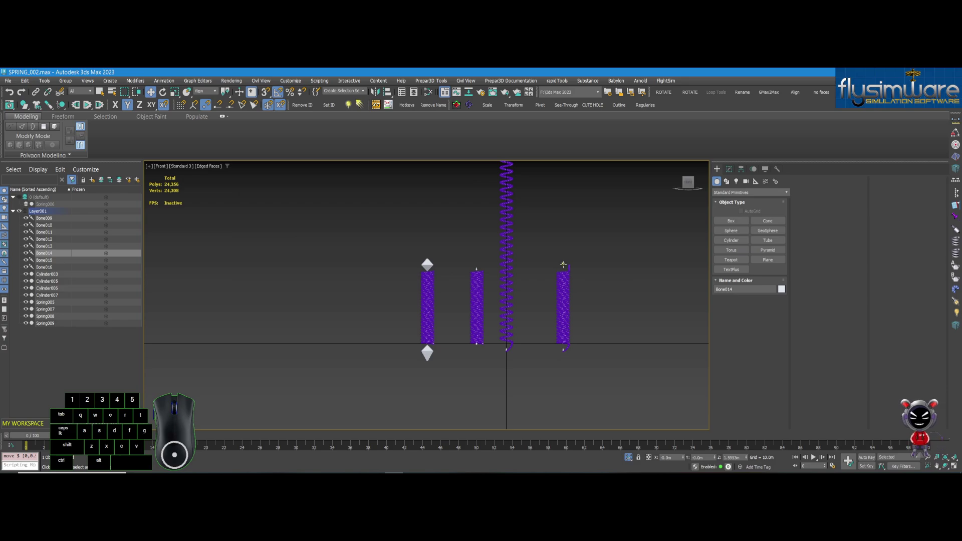
Step: Stretch the fourth spring by moving its upper bone straight up, and compare its hooked lower end with the third spring's
left_click(563, 265)
left_click_drag(564, 264, 563, 189)
scroll(565, 345, "up", 5)
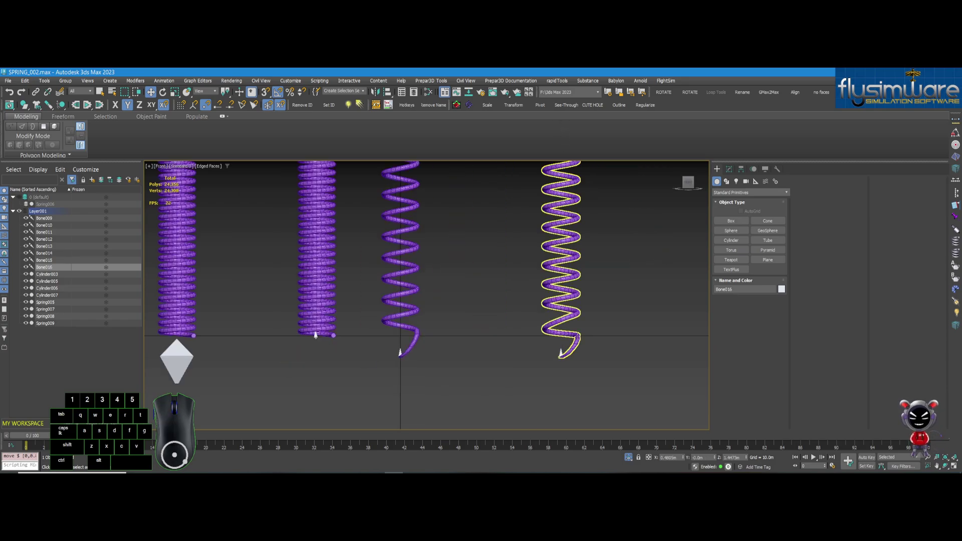
Step: Undo the upward moves of the upper bones on the third and fourth springs
key("ctrl+z")
key("ctrl+z")
key("ctrl+z")
middle_click_drag(446, 300, 450, 312)
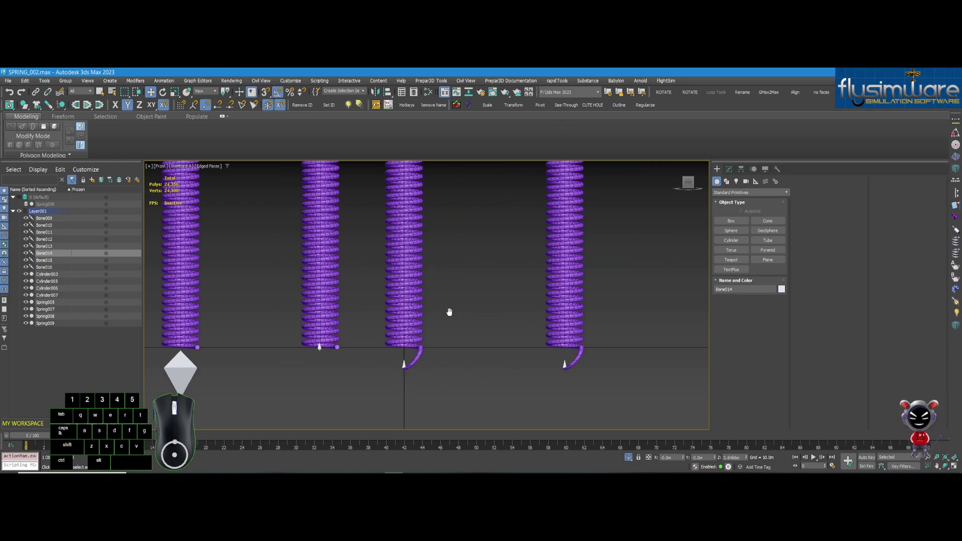
Step: Select the third spring's mesh again and reopen its skin for envelope editing at the weight properties
scroll(450, 312, "down", 3)
left_click(464, 366)
scroll(465, 366, "up", 2)
left_click(731, 171)
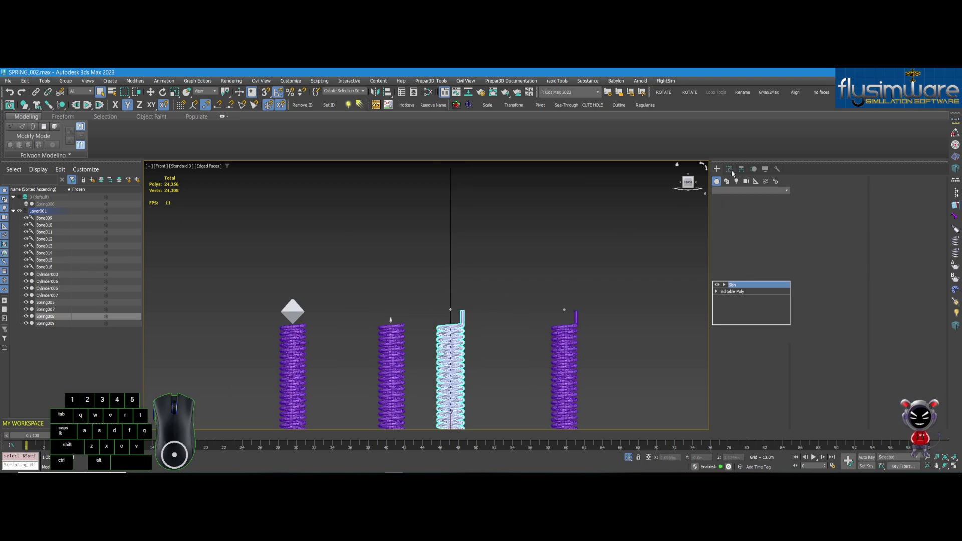
left_click(829, 191)
middle_click_drag(519, 285, 504, 202)
scroll(886, 390, "down", 5)
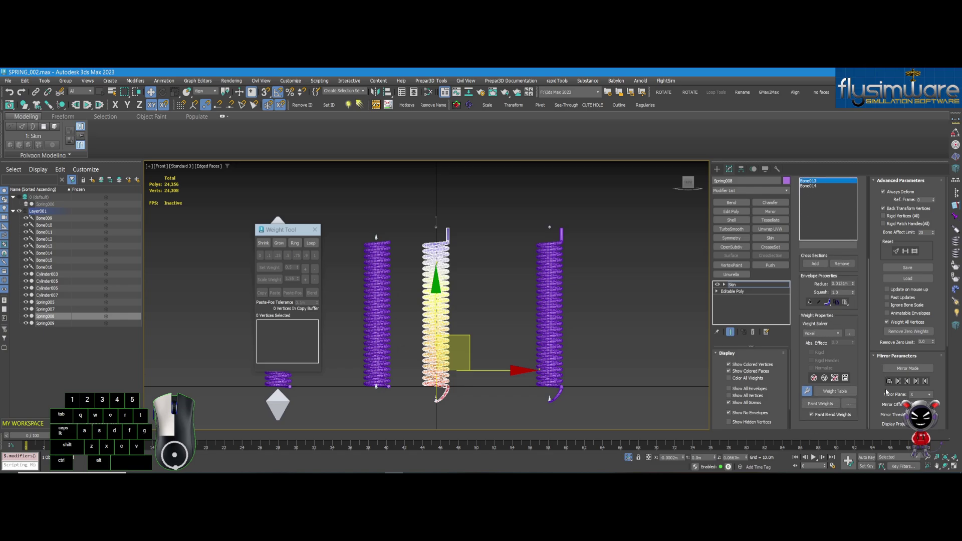
Step: Select the vertices at the tip of the third spring's upper hook and grow the selection through the whole first coil
scroll(447, 226, "up", 6)
left_click_drag(444, 200, 527, 233)
scroll(595, 260, "down", 2)
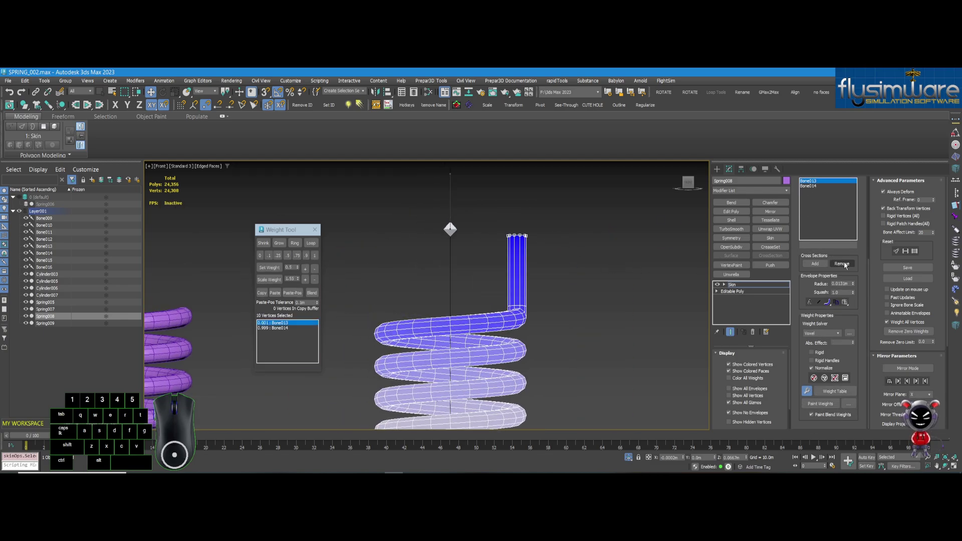
scroll(869, 261, "up", 5)
left_click(842, 214)
left_click(842, 214)
left_click(841, 214)
left_click(842, 215)
left_click(842, 214)
left_click(842, 214)
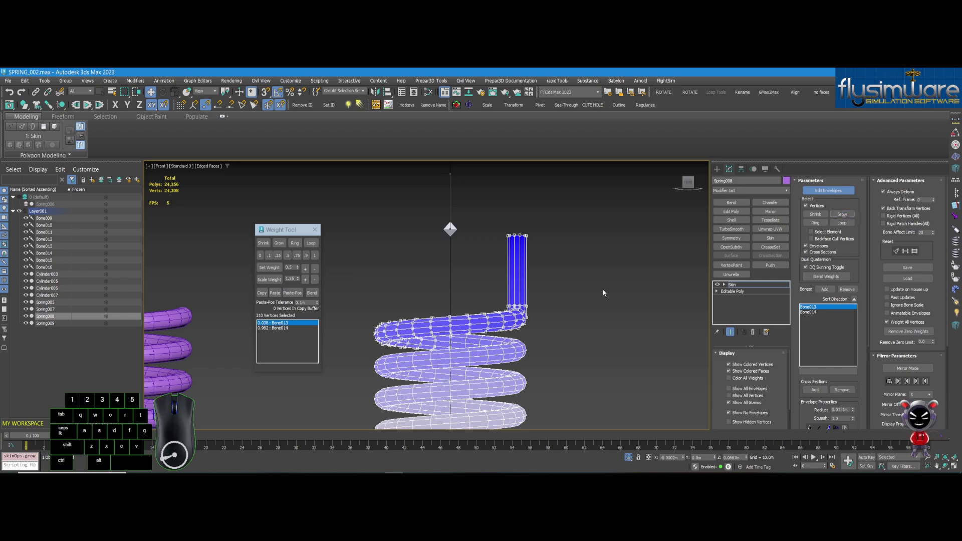
Step: Set the weight of the selected upper hook and first coil vertices to 1 for Bone014
middle_click_drag(512, 305, 516, 242)
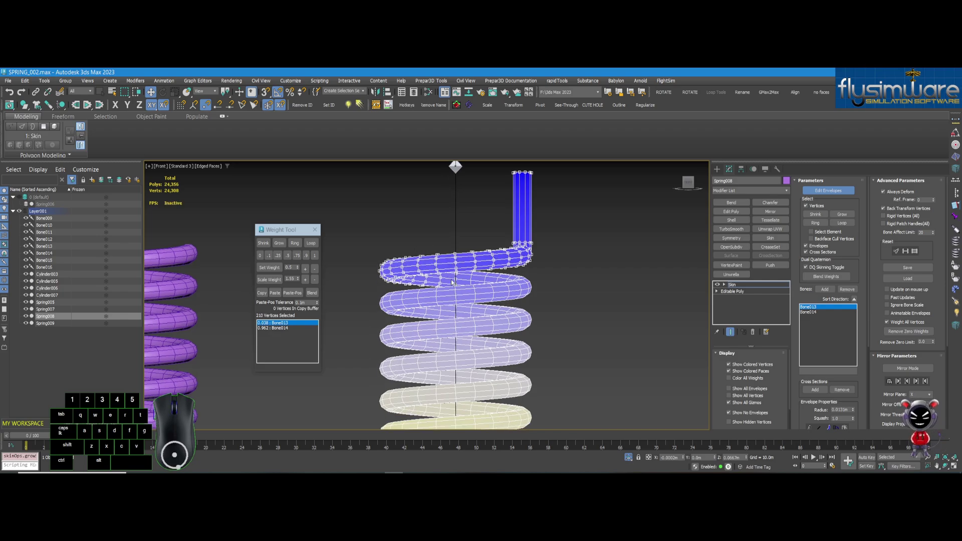
scroll(449, 276, "up", 5)
scroll(466, 269, "down", 5)
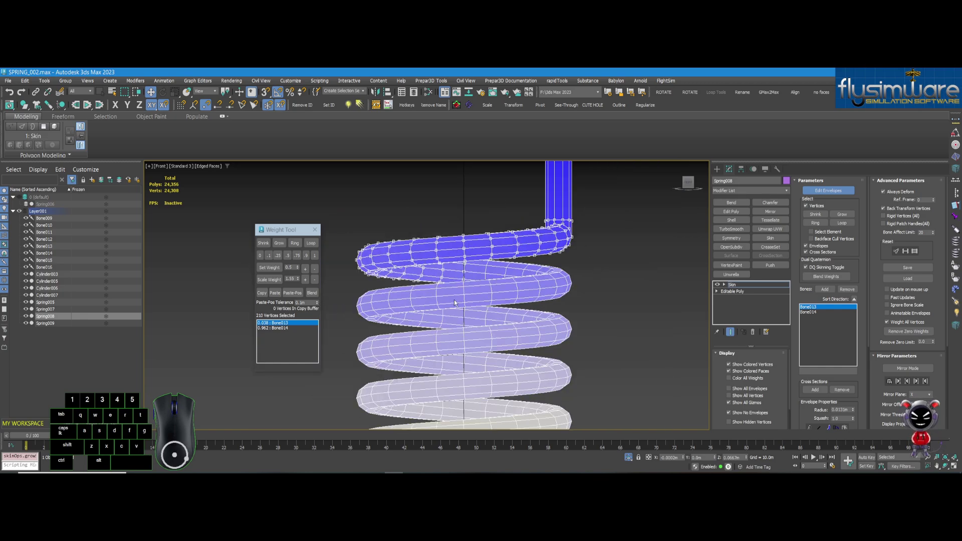
scroll(472, 289, "down", 4)
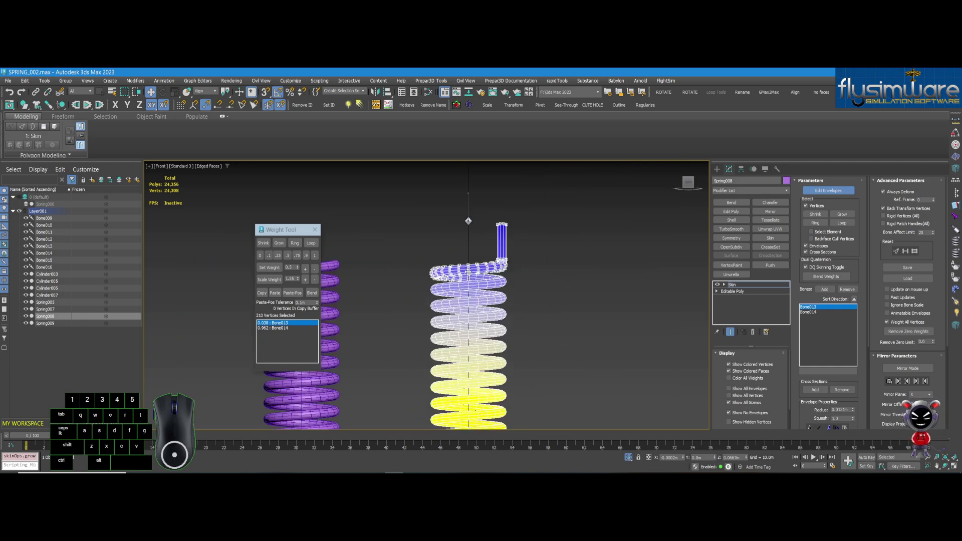
scroll(461, 273, "up", 3)
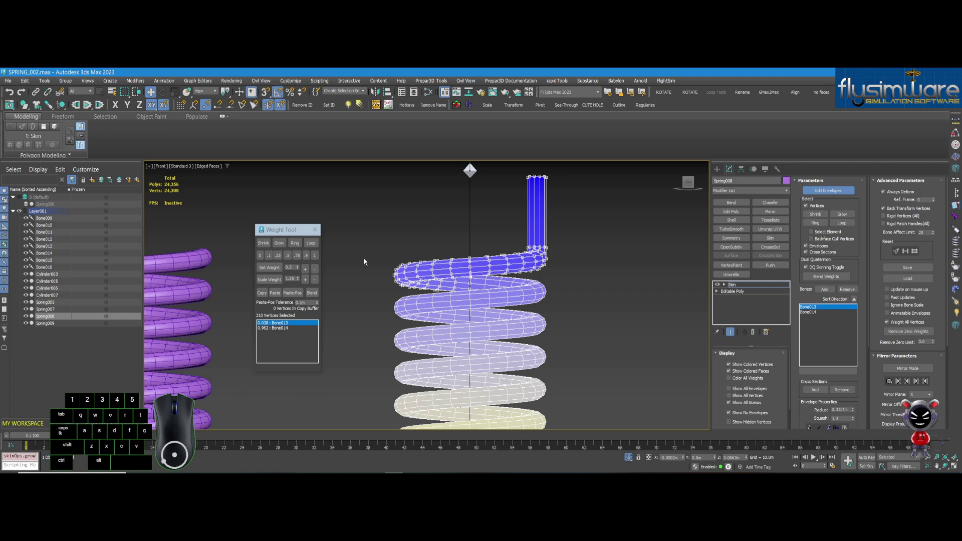
left_click(274, 327)
scroll(468, 225, "down", 6)
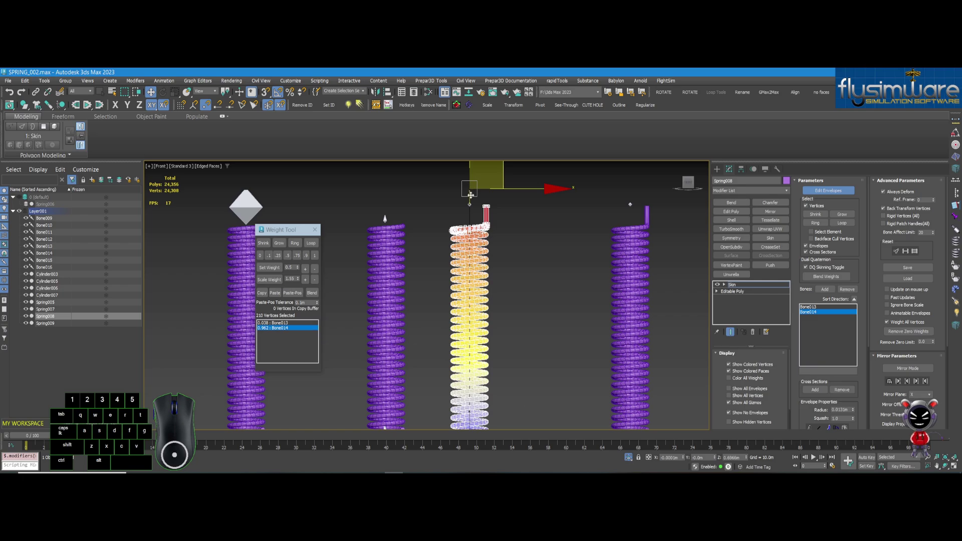
scroll(470, 197, "up", 4)
scroll(471, 197, "down", 6)
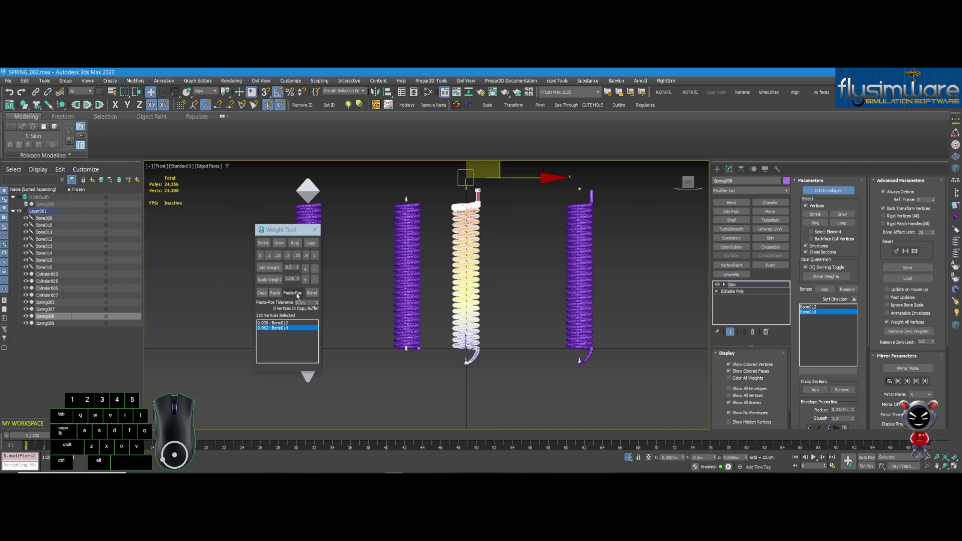
scroll(483, 257, "up", 8)
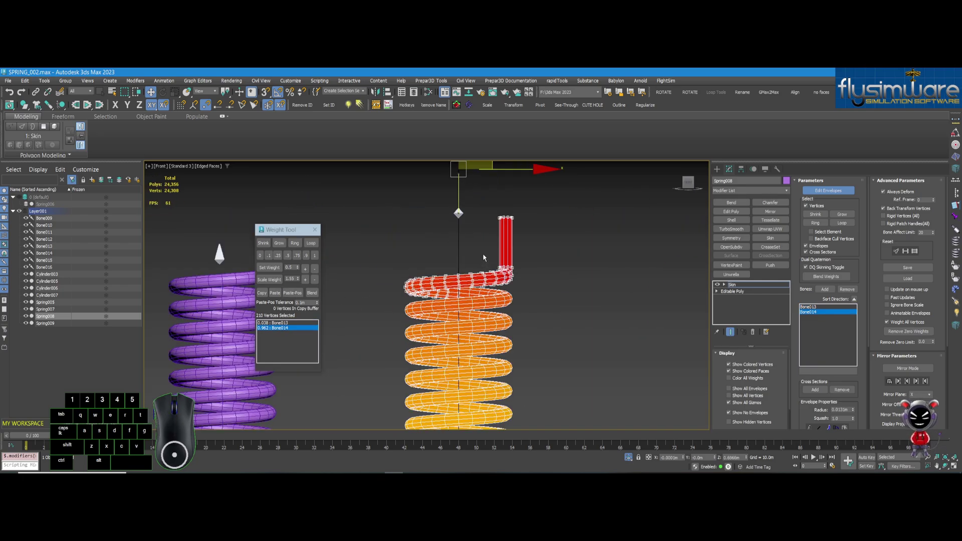
left_click(313, 255)
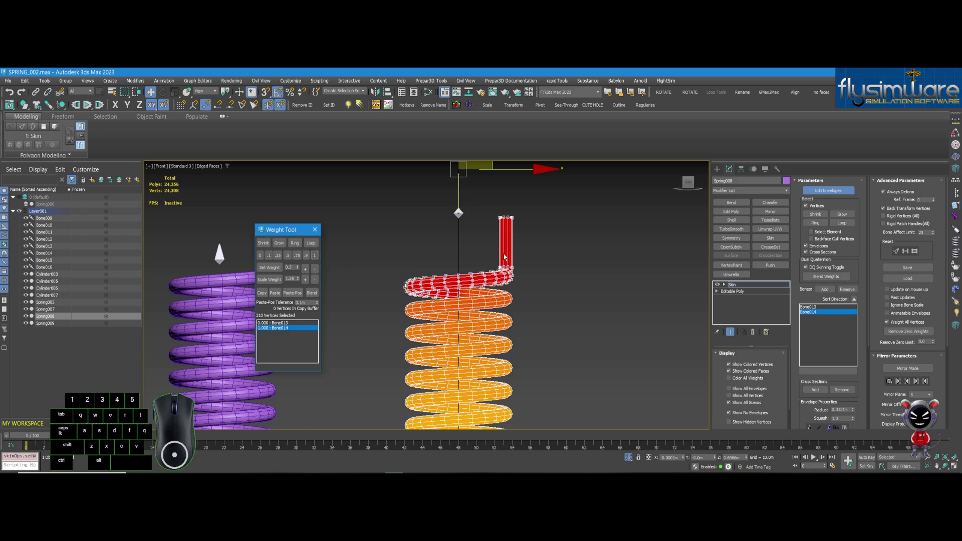
scroll(445, 276, "up", 6)
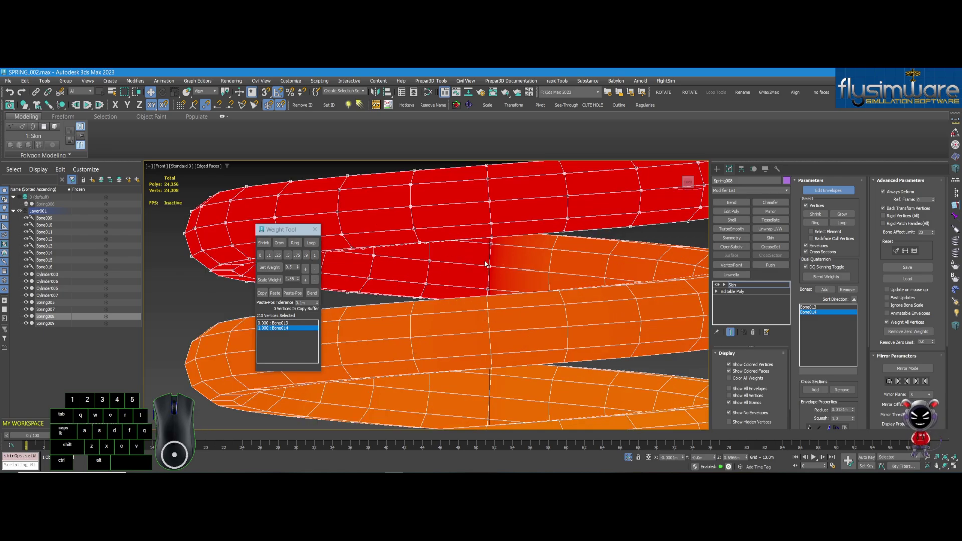
scroll(485, 265, "down", 8)
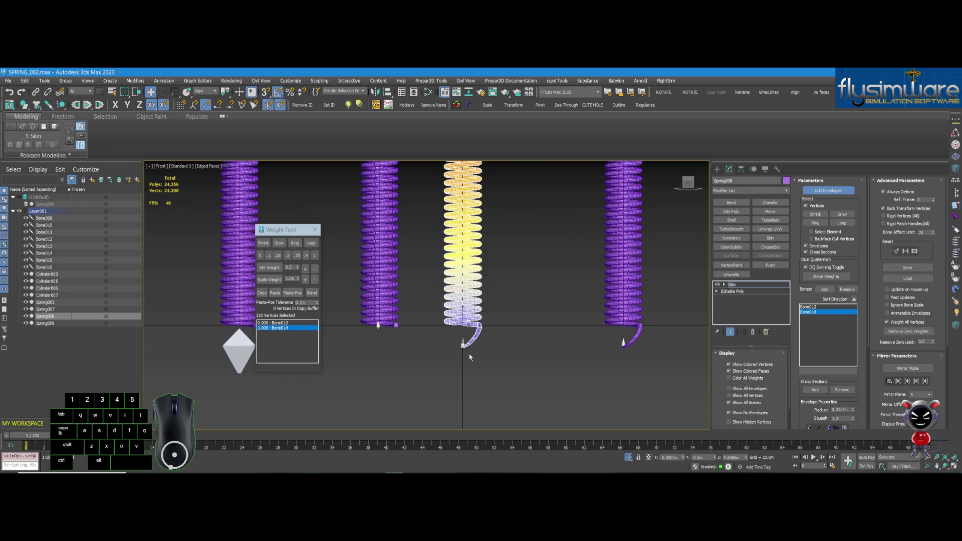
key("z")
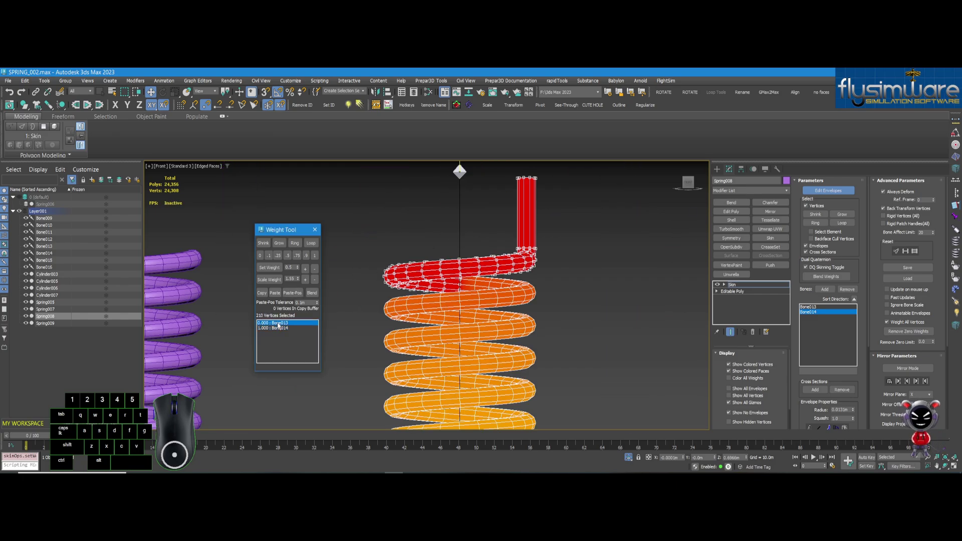
Step: Blend the selected upper vertices' weights repeatedly with Bone013 active, and check the transition into the next coil for Bone014
left_click(275, 322)
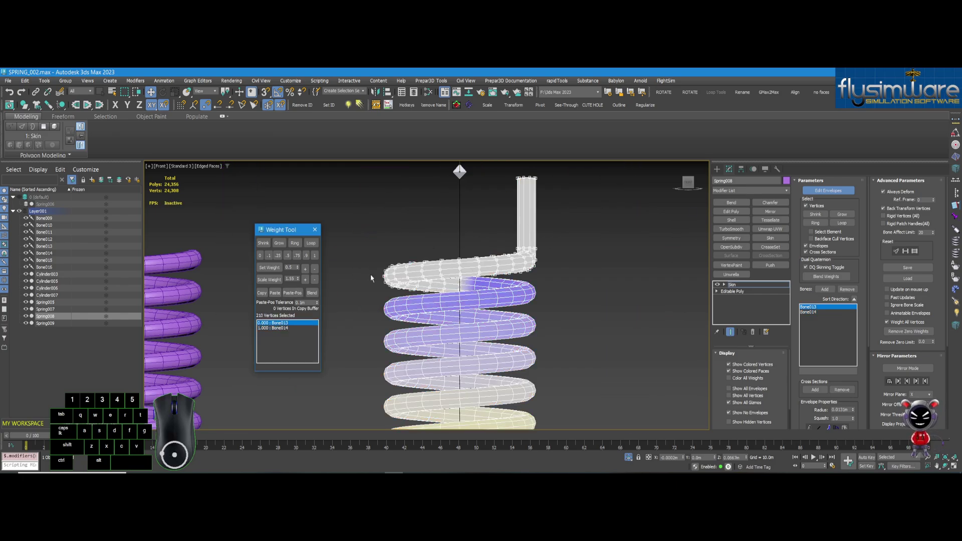
left_click(312, 293)
left_click(312, 293)
left_click(312, 294)
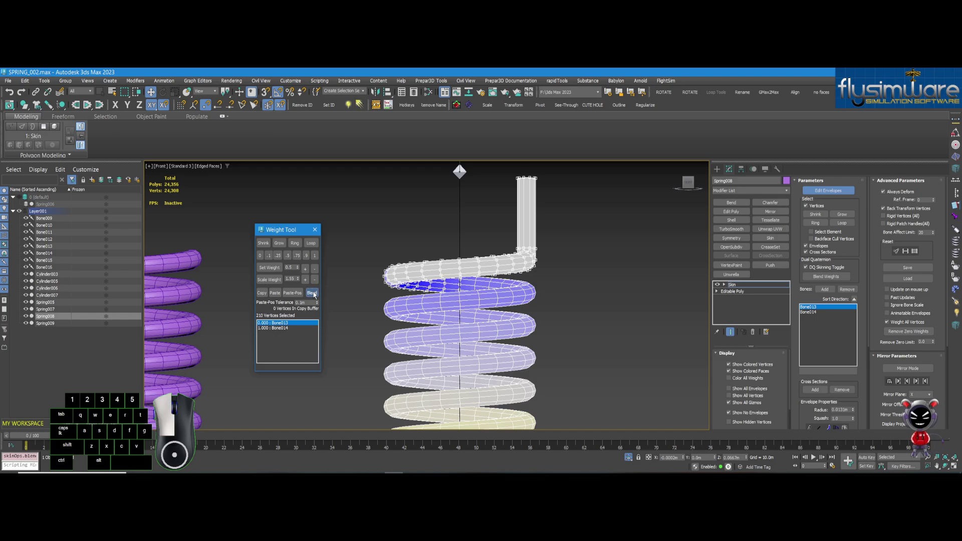
left_click(312, 294)
left_click(312, 293)
left_click(312, 293)
left_click(313, 294)
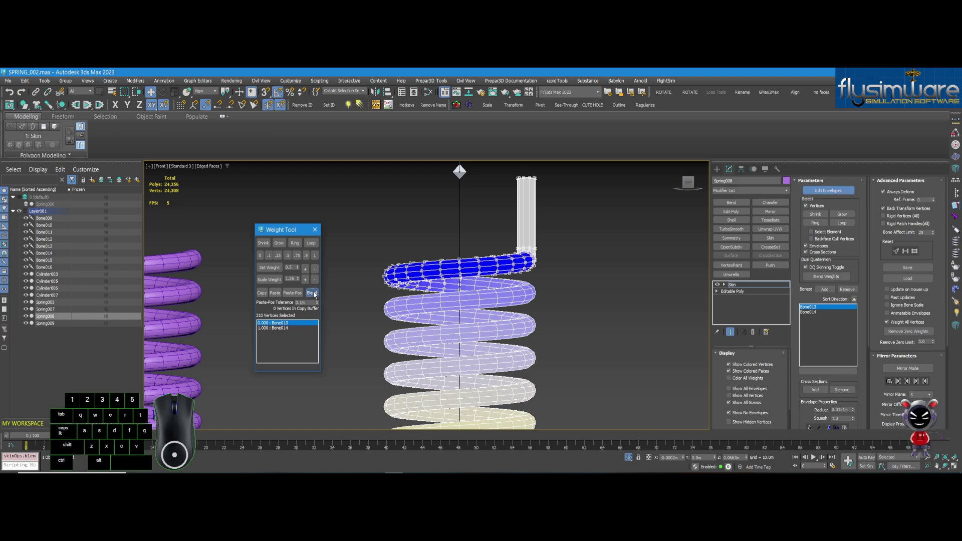
left_click(312, 293)
scroll(336, 281, "down", 3)
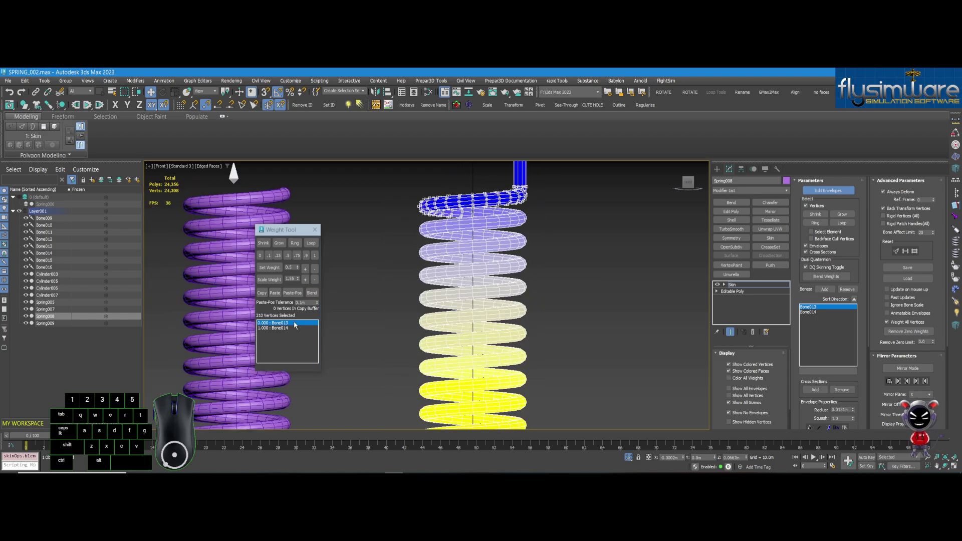
left_click(287, 329)
scroll(449, 247, "up", 5)
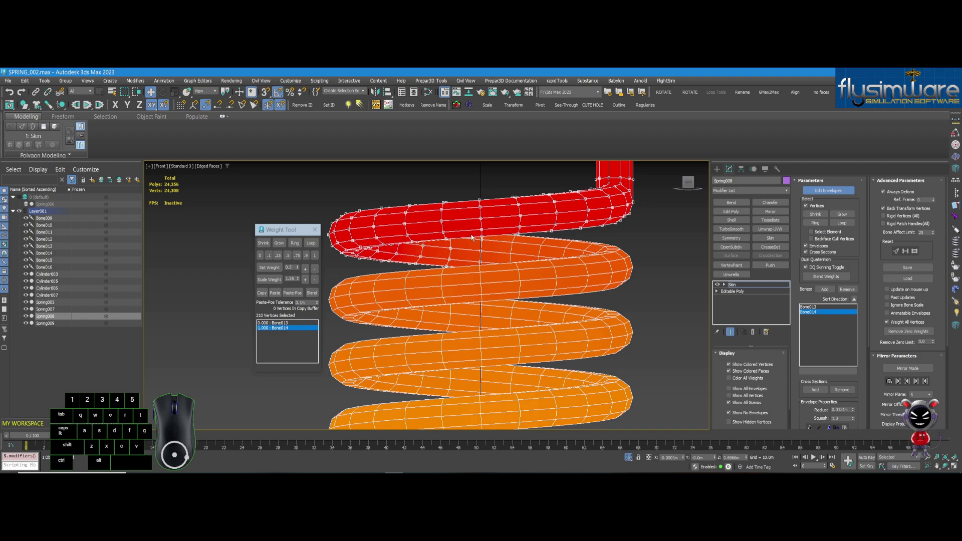
Step: Select the lower hook's vertices, grow the selection into the lowest coil, and set their weight to 1 for Bone013
scroll(459, 248, "down", 10)
middle_click_drag(463, 278, 489, 392, "alt")
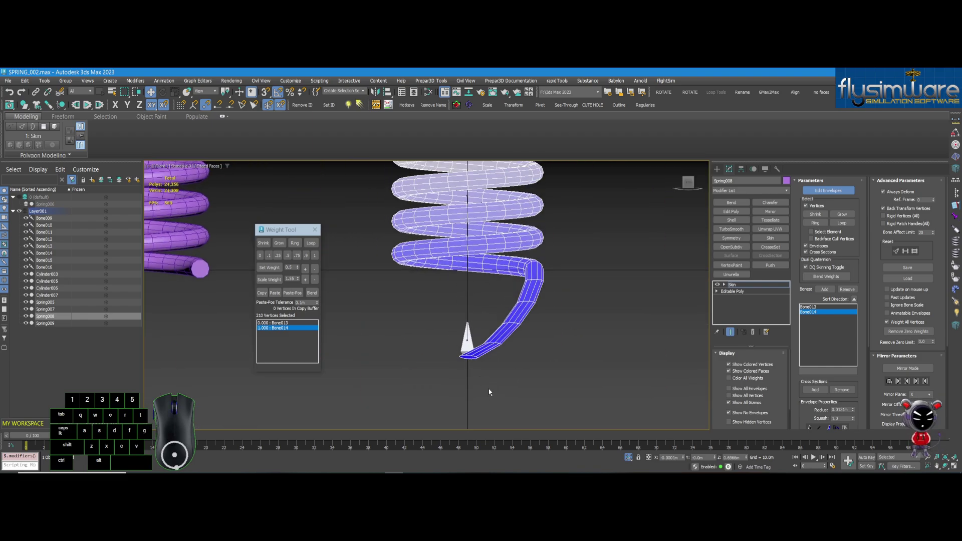
left_click(459, 357)
left_click(845, 213)
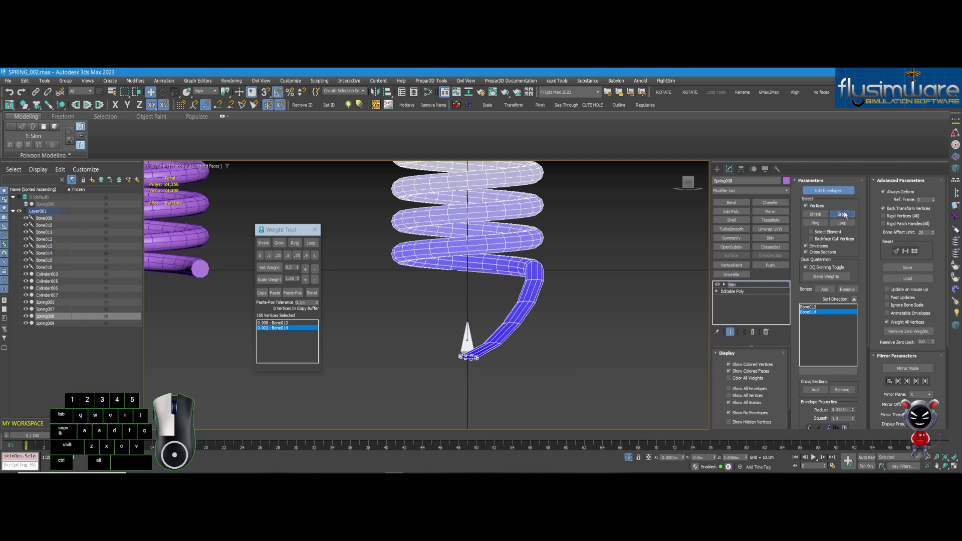
left_click(844, 213)
left_click(845, 212)
left_click(844, 212)
left_click(844, 213)
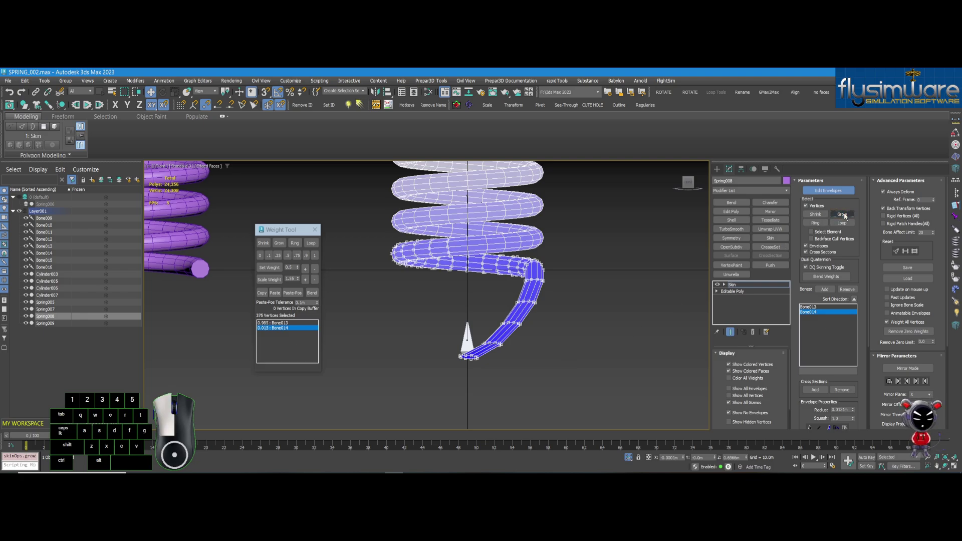
left_click(844, 212)
left_click(293, 322)
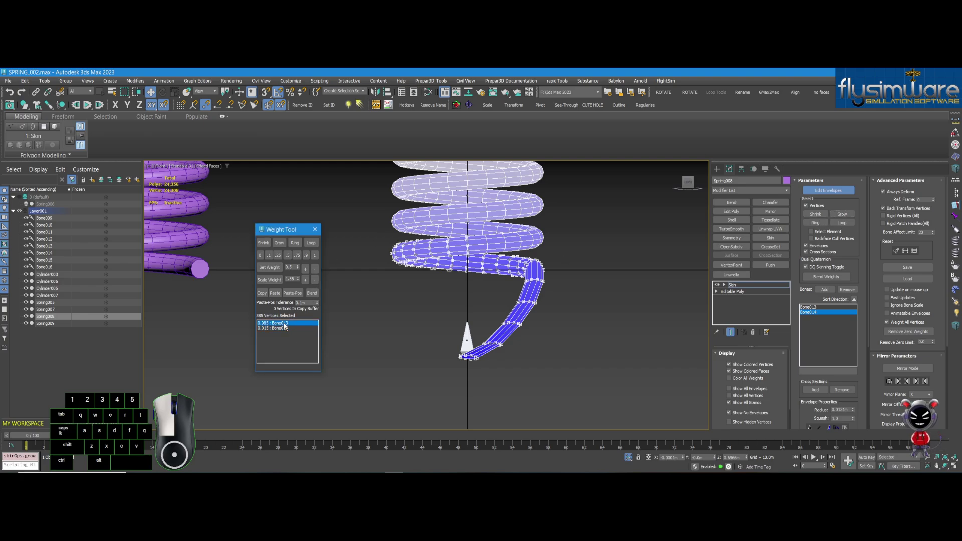
left_click(315, 255)
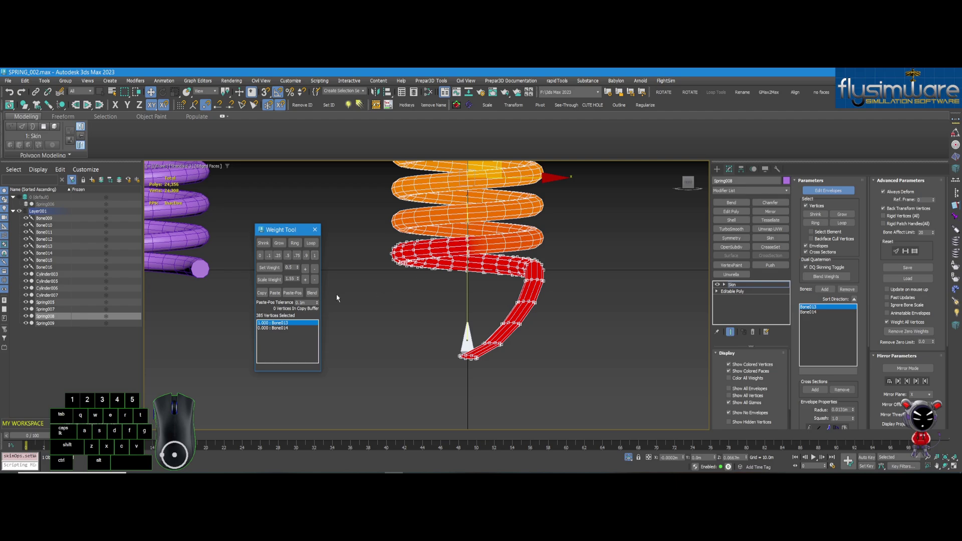
Step: Blend the weights of the selected lower hook and coil vertices repeatedly with Bone014 active
left_click(285, 328)
left_click(311, 293)
left_click(311, 293)
left_click(311, 293)
left_click(310, 292)
left_click(312, 293)
left_click(311, 293)
left_click(311, 294)
left_click(311, 294)
left_click(312, 293)
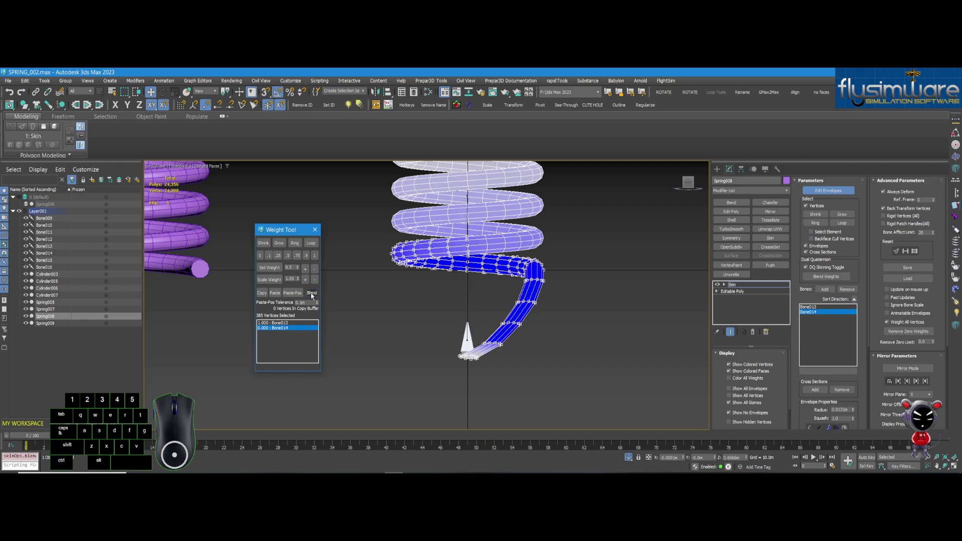
left_click(311, 293)
scroll(461, 395, "down", 6)
scroll(462, 395, "up", 6)
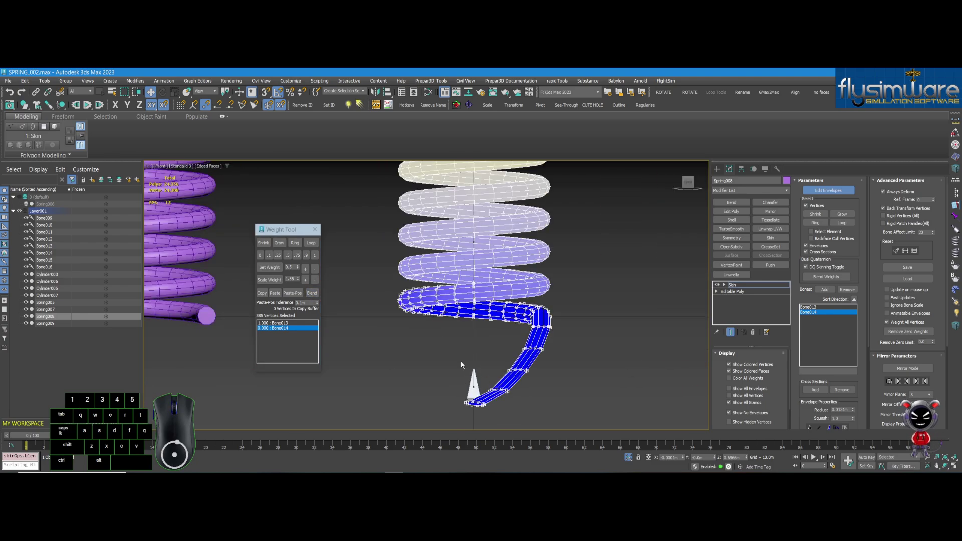
Step: Stretch the third spring by moving its lower bone, Bone013, straight down to test the hook's deformation, and undo the move
left_click(717, 169)
left_click(474, 386)
scroll(489, 334, "down", 5)
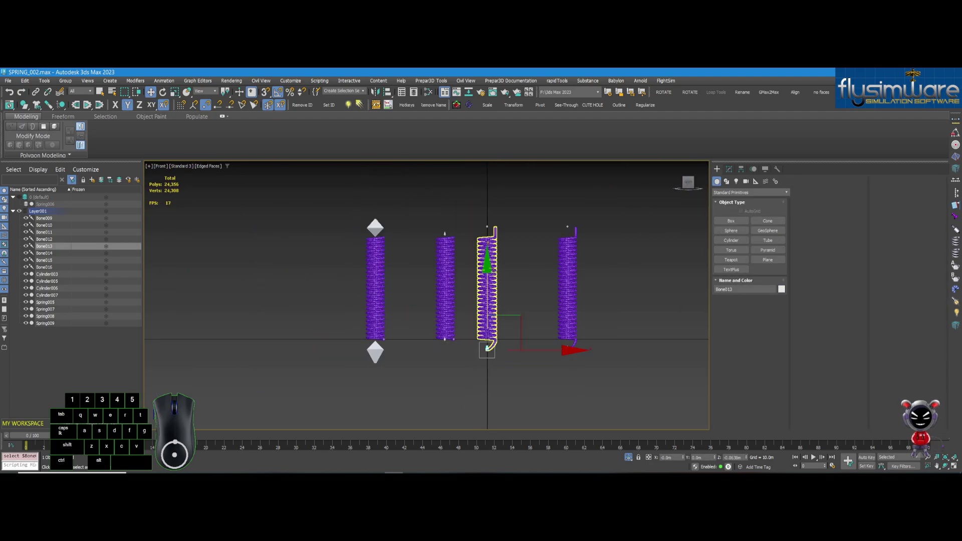
left_click_drag(490, 334, 490, 409)
scroll(484, 231, "up", 5)
key("ctrl+z")
scroll(498, 325, "down", 5)
scroll(499, 350, "up", 5)
scroll(497, 350, "up", 2)
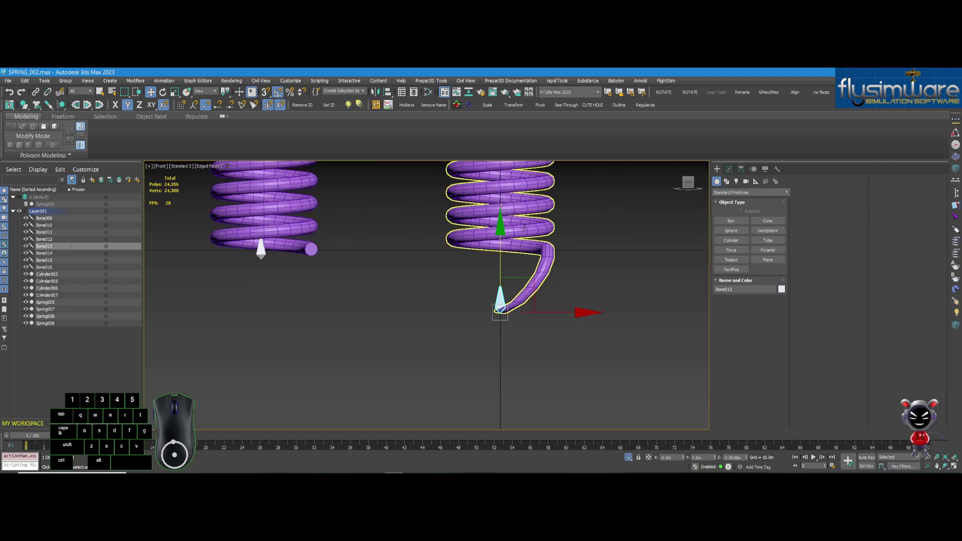
Step: Reopen the third spring's skin for envelope editing and grow the lower vertex selection upward into the next coil
left_click(539, 273)
left_click(730, 169)
left_click(829, 190)
middle_click_drag(520, 263, 493, 289)
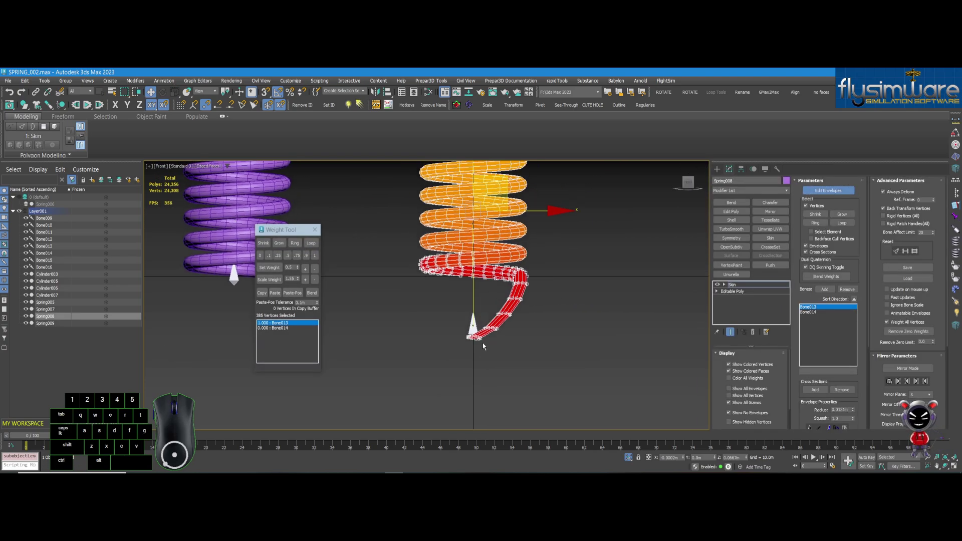
left_click(843, 216)
left_click(843, 216)
left_click(843, 215)
left_click(843, 215)
left_click(843, 216)
left_click(843, 215)
middle_click_drag(433, 309, 435, 324)
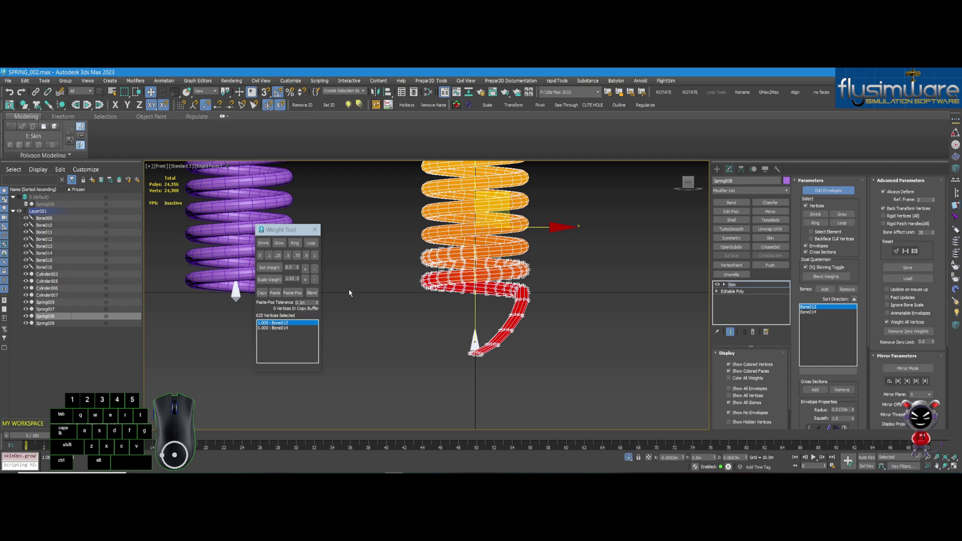
Step: Blend the weights of the enlarged lower selection repeatedly, first with Bone013 active and again with Bone014 active
left_click(312, 294)
left_click(312, 294)
left_click(312, 294)
left_click(313, 295)
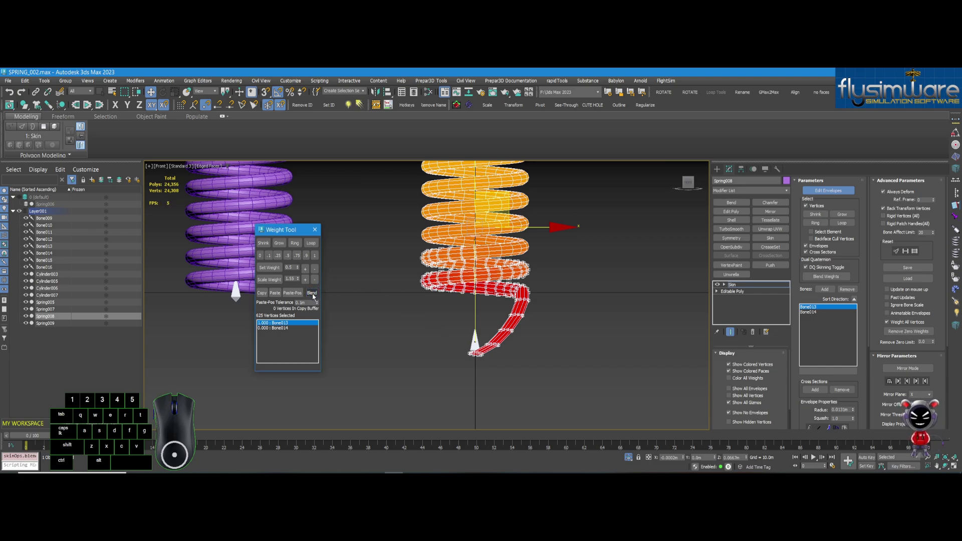
left_click(313, 295)
left_click(313, 295)
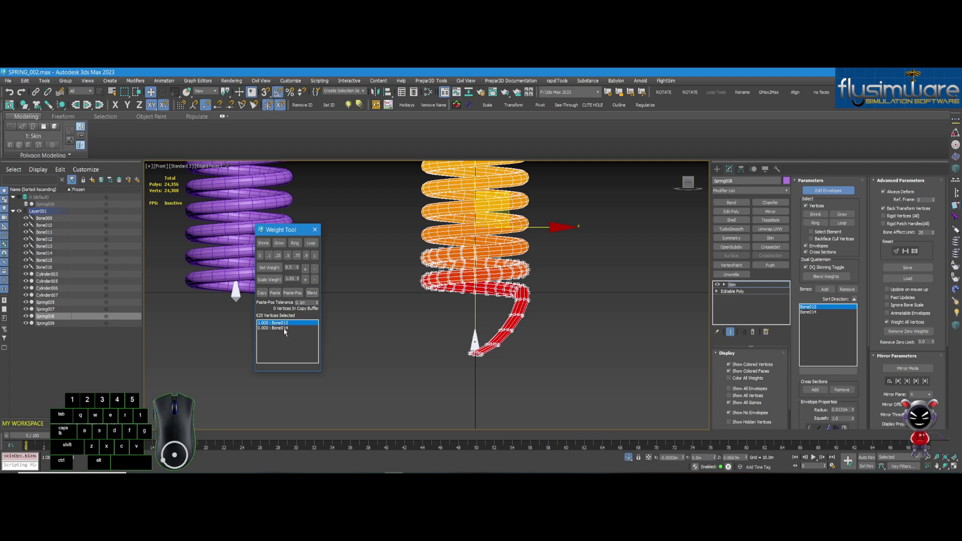
left_click(284, 329)
left_click(313, 294)
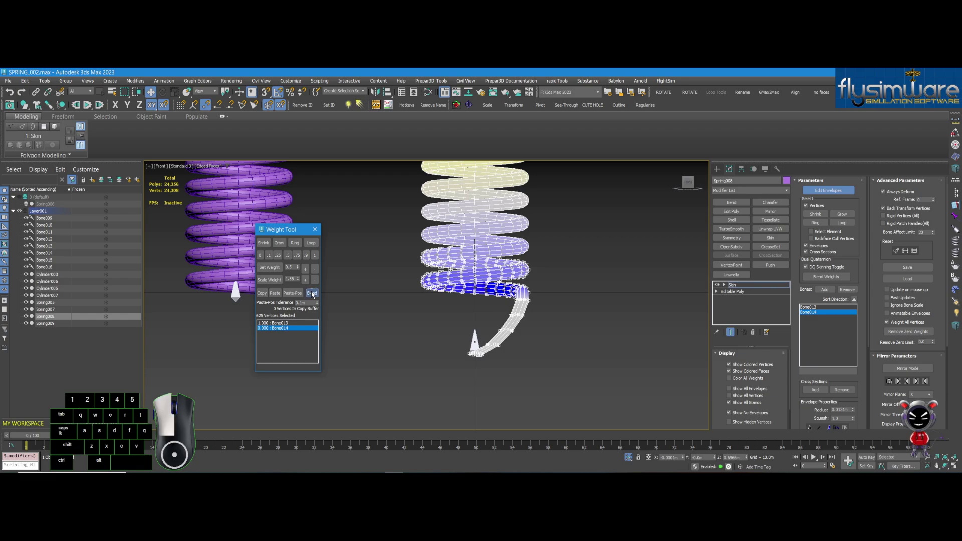
left_click(313, 295)
left_click(314, 295)
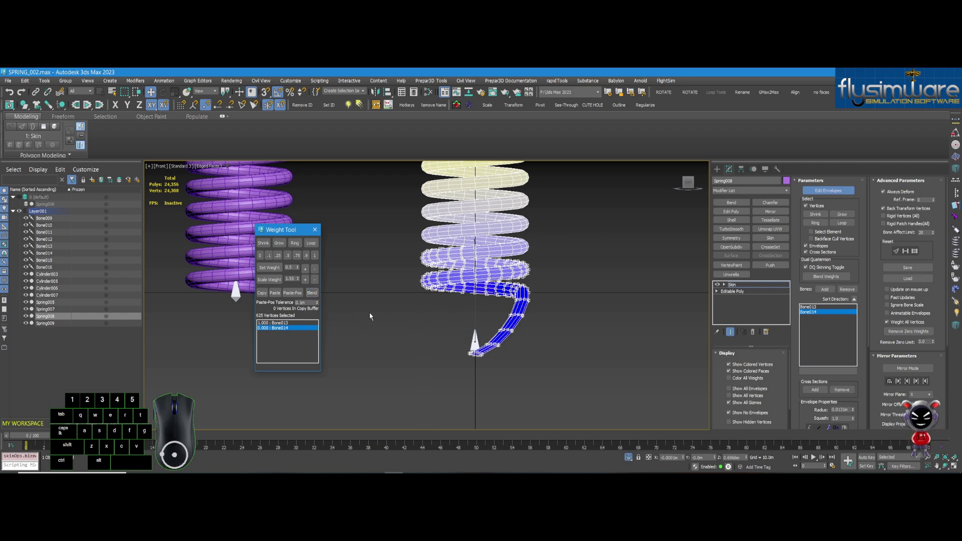
Step: Apply several more weight blends to the third spring's lower selection with Bone013 active, and make Bone014 the active bone again
left_click(288, 324)
left_click(311, 295)
left_click(311, 296)
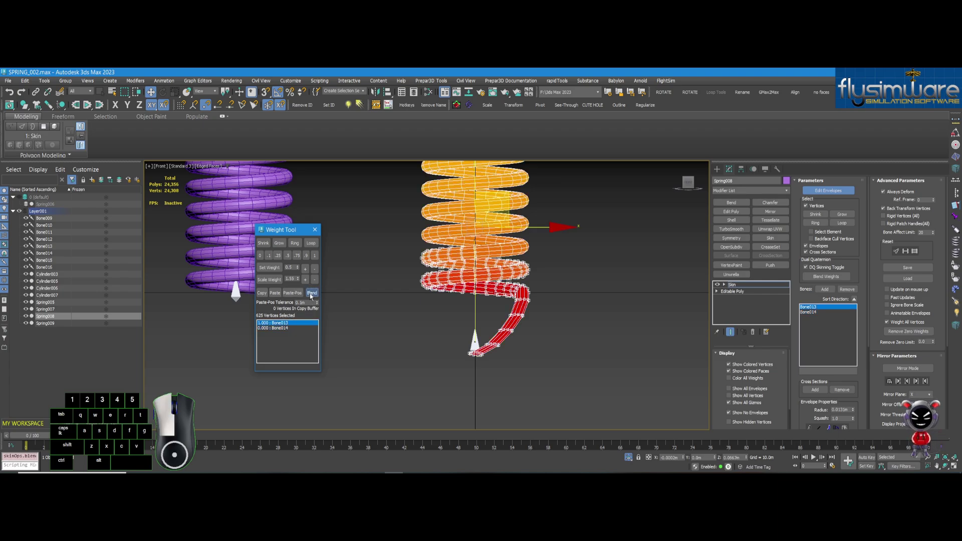
left_click(311, 295)
left_click(310, 294)
left_click(280, 329)
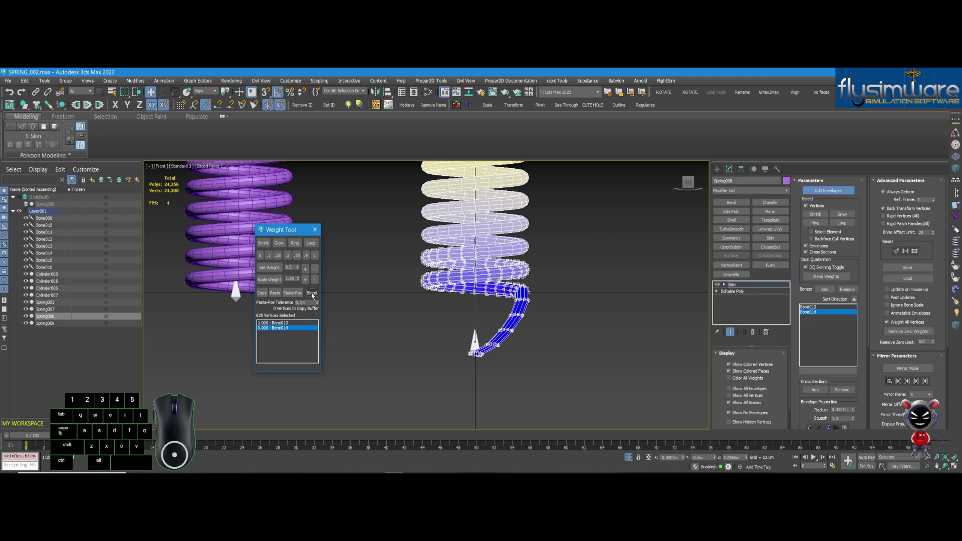
Step: Select the end vertices of the third spring's upper hook and grow the selection down through the hook into the top coils
key("z")
scroll(509, 236, "up", 5)
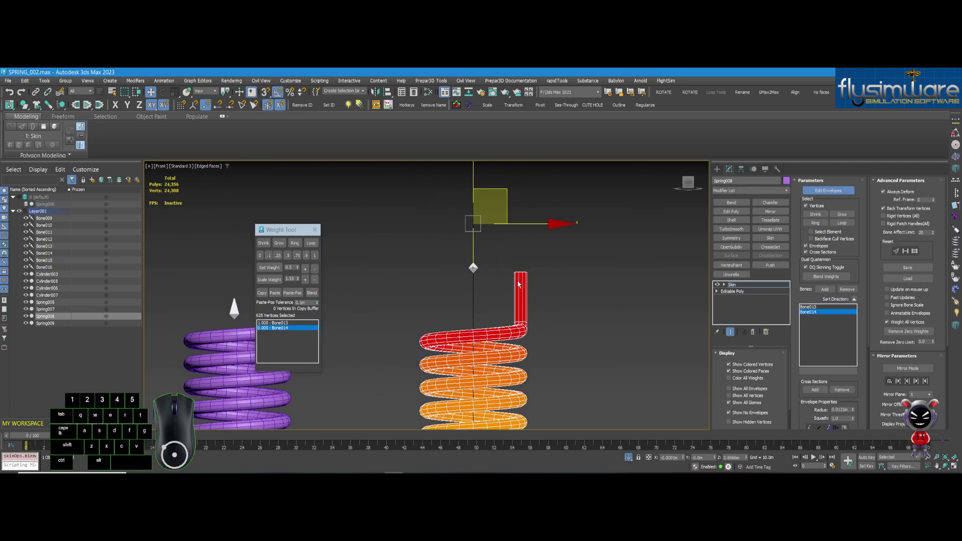
left_click_drag(507, 264, 534, 281)
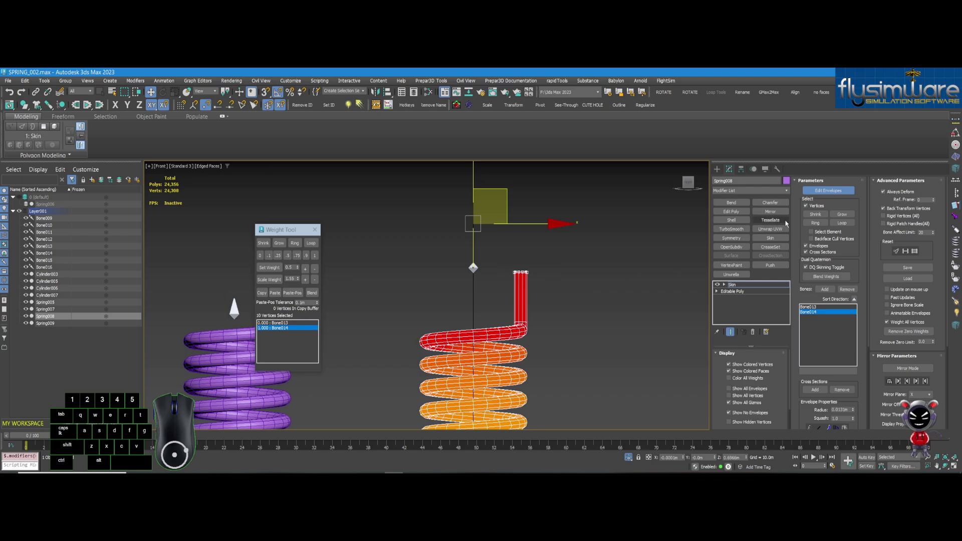
left_click(843, 216)
left_click(843, 216)
left_click(843, 215)
left_click(843, 215)
left_click(843, 215)
left_click(842, 216)
left_click(843, 216)
left_click(843, 216)
left_click(843, 216)
left_click(843, 216)
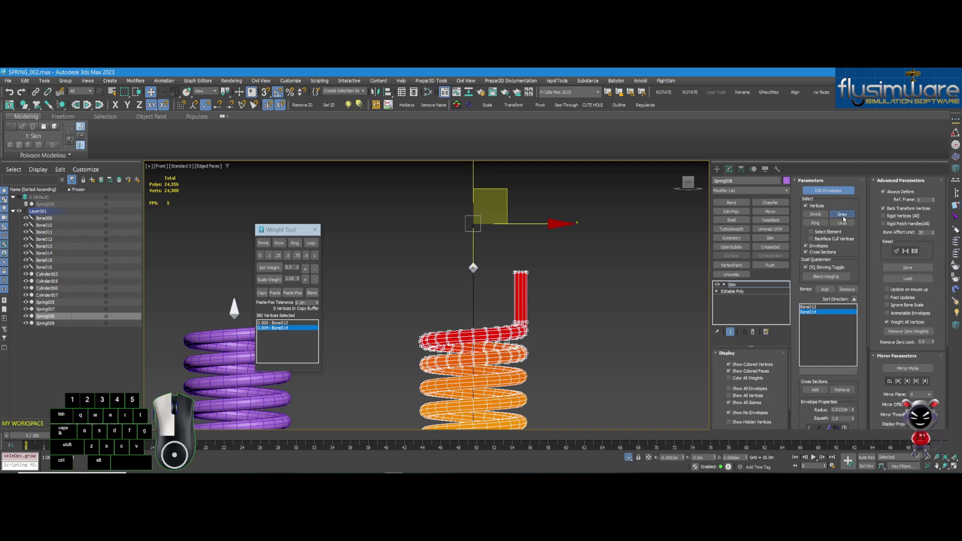
left_click(843, 216)
middle_click_drag(339, 310, 327, 274)
Step: Blend the weights of the selected upper hook and coil vertices repeatedly with Bone014 active
left_click(291, 323)
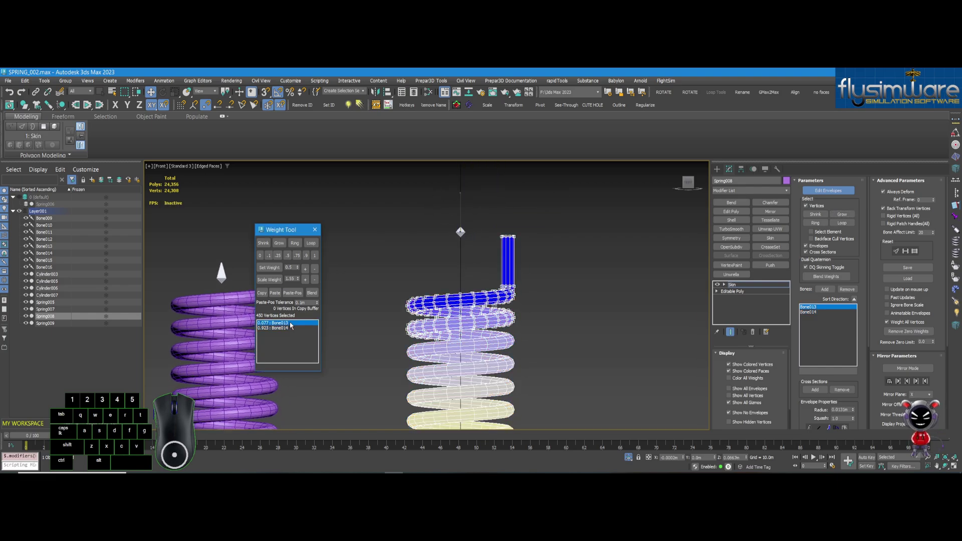
left_click(290, 327)
left_click(312, 294)
left_click(312, 294)
left_click(312, 296)
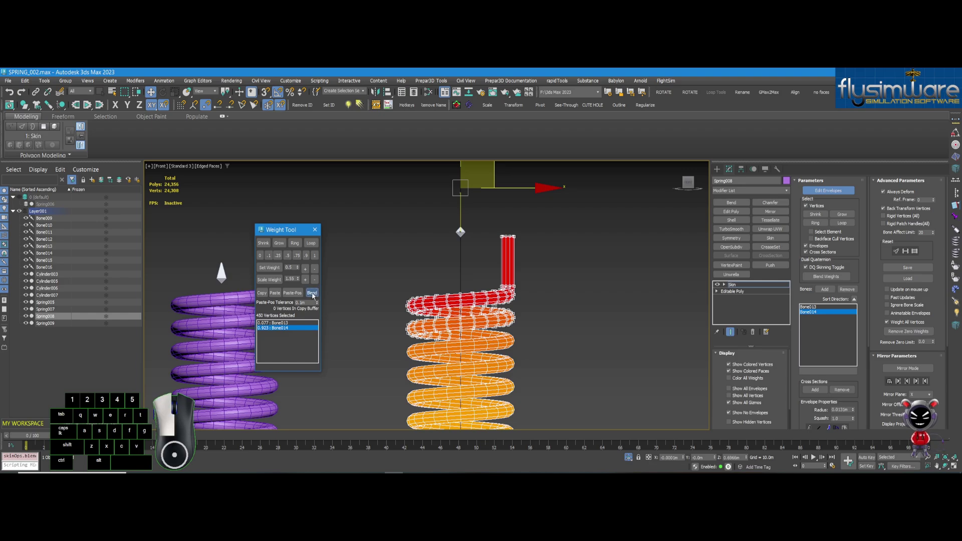
left_click(313, 295)
left_click(313, 296)
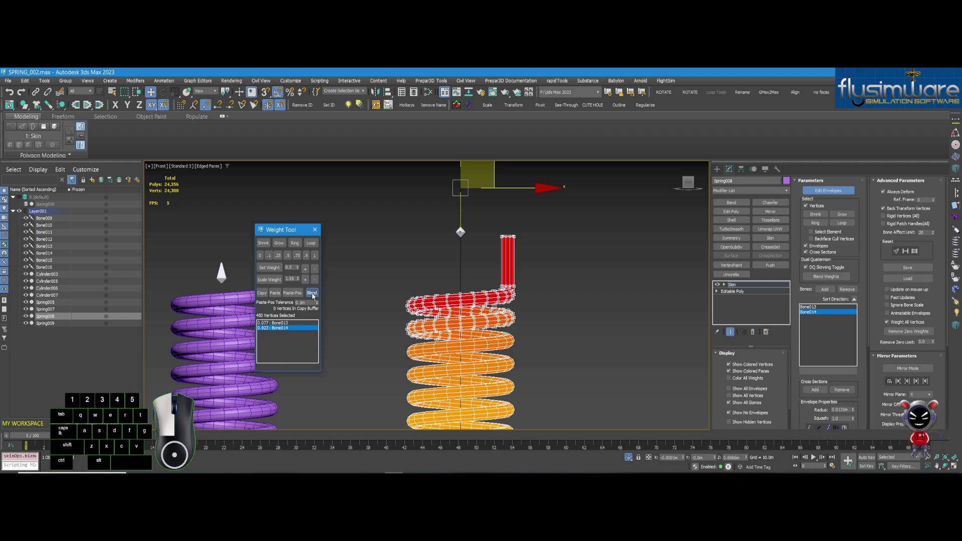
Step: Blend the upper hook and coil selection again, first with Bone013 active and again with Bone014 active
left_click(284, 323)
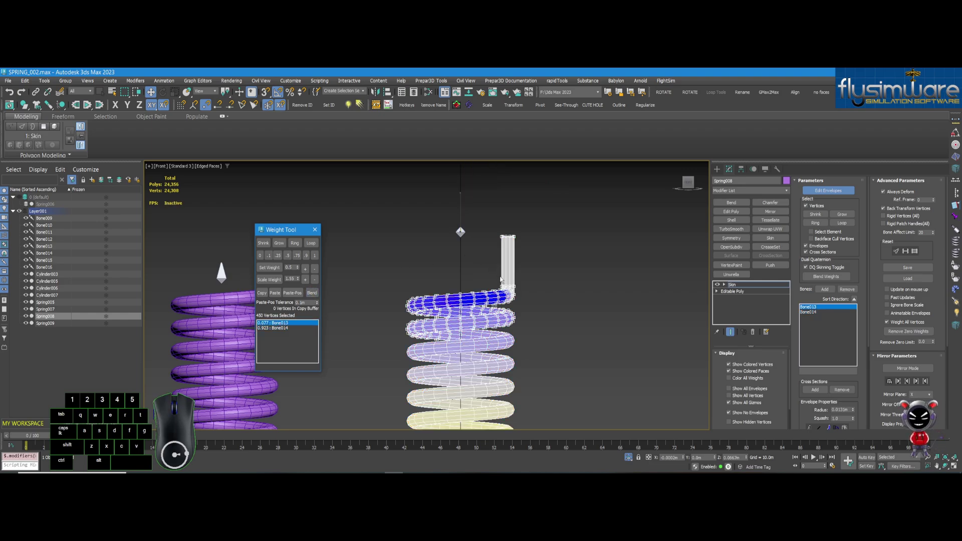
left_click(313, 294)
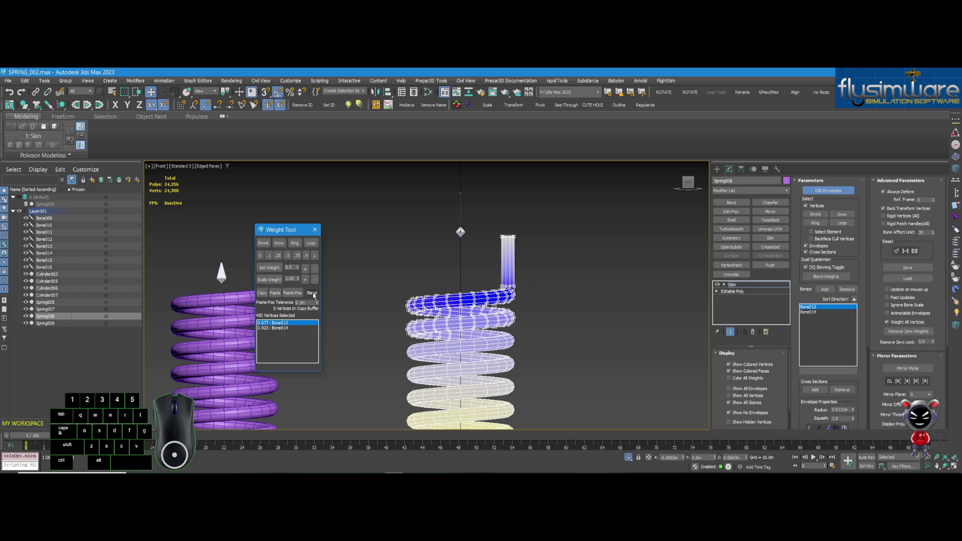
left_click(286, 328)
left_click(312, 293)
left_click(312, 293)
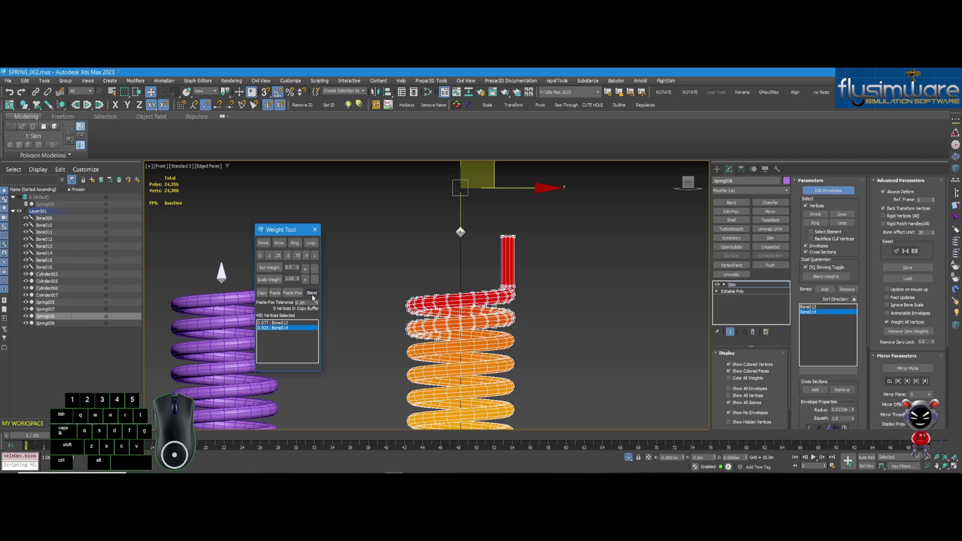
Step: Leave skin editing, stretch the third spring by moving its upper bone, Bone014, straight up to check both hooks, and undo the move
left_click(624, 238)
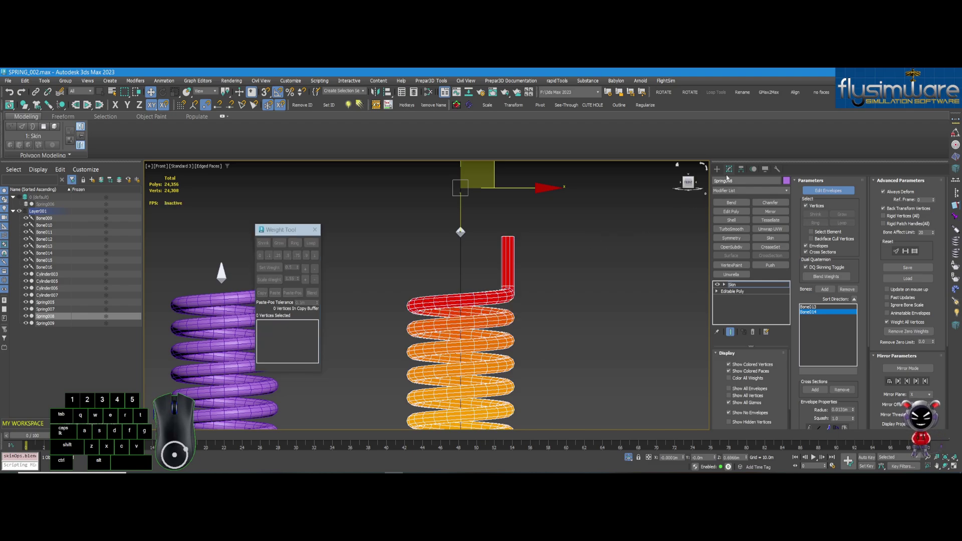
left_click(717, 169)
left_click(461, 232)
scroll(484, 265, "down", 5)
left_click_drag(483, 235, 482, 158)
scroll(483, 329, "up", 8)
scroll(483, 351, "down", 3)
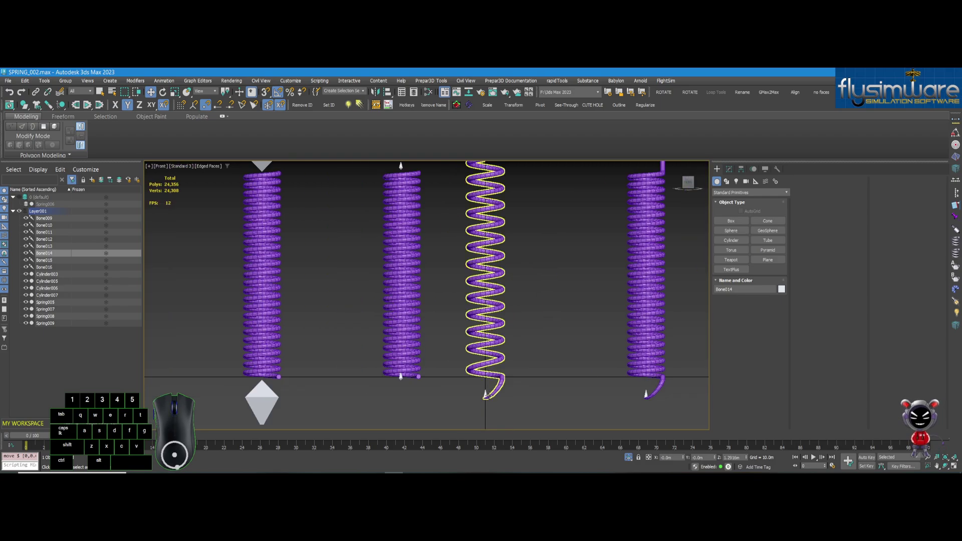
scroll(493, 392, "up", 3)
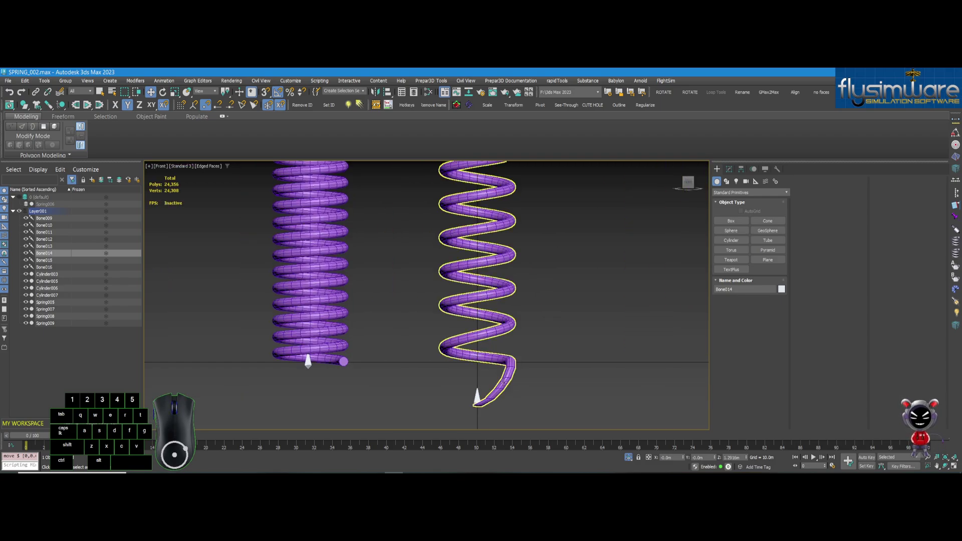
scroll(487, 397, "down", 3)
key("/")
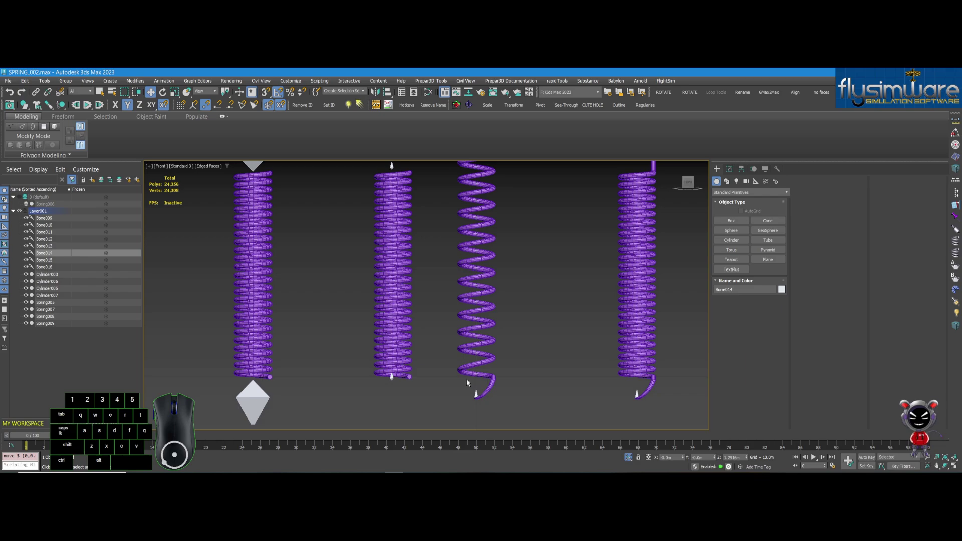
key("/")
Step: Move the third spring's lower bone, Bone013, straight down to check how the lower hook stretches, and undo the move
scroll(474, 368, "up", 5)
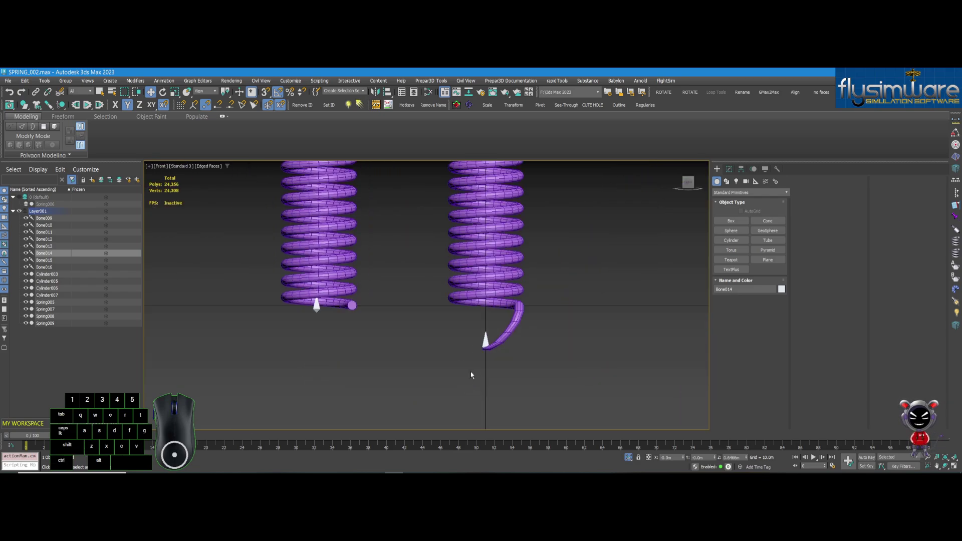
left_click(486, 339)
scroll(483, 343, "down", 4)
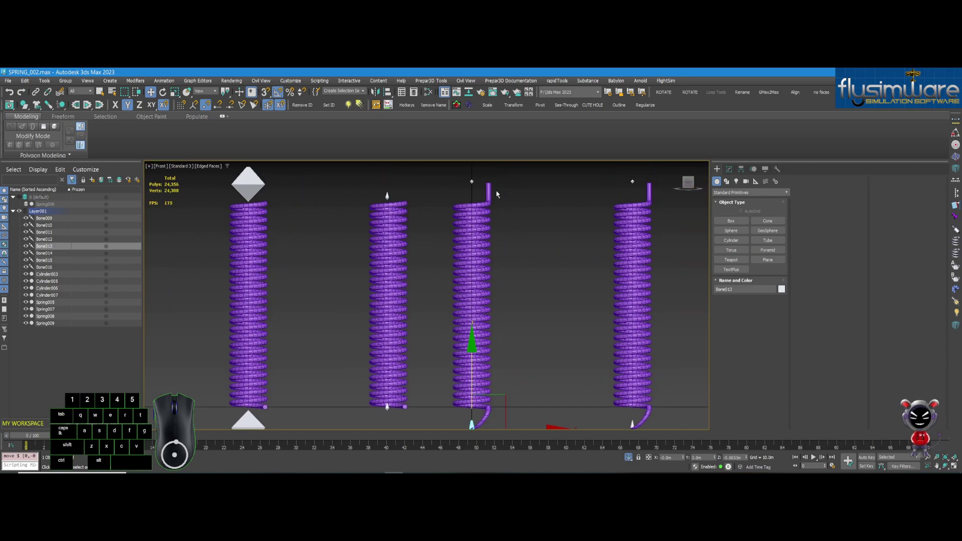
scroll(477, 298, "down", 2)
key("/")
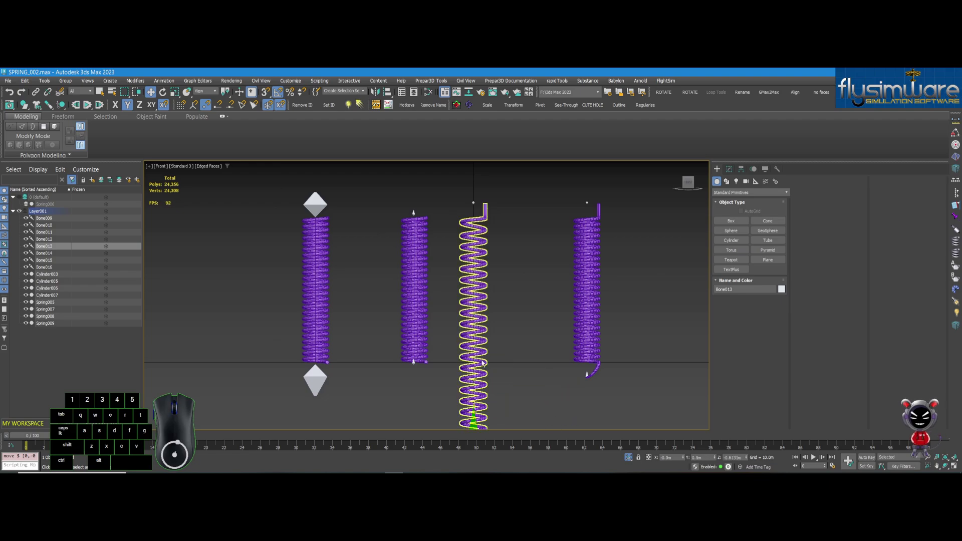
scroll(495, 200, "up", 6)
scroll(494, 200, "down", 6)
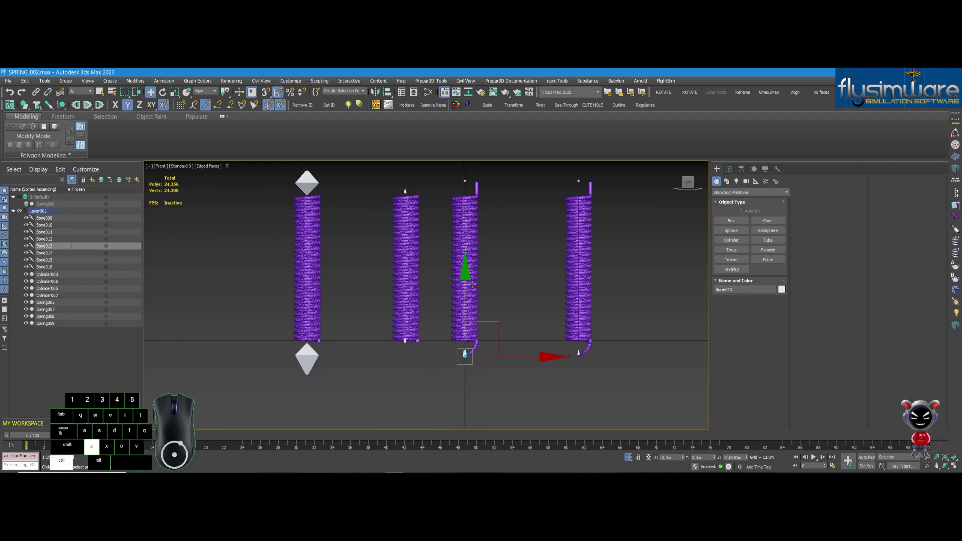
Step: Stretch the third spring downward again with Bone013 to inspect the upper hook and coil transitions, undo the stretch, and clear the selection
middle_click_drag(463, 294, 463, 304)
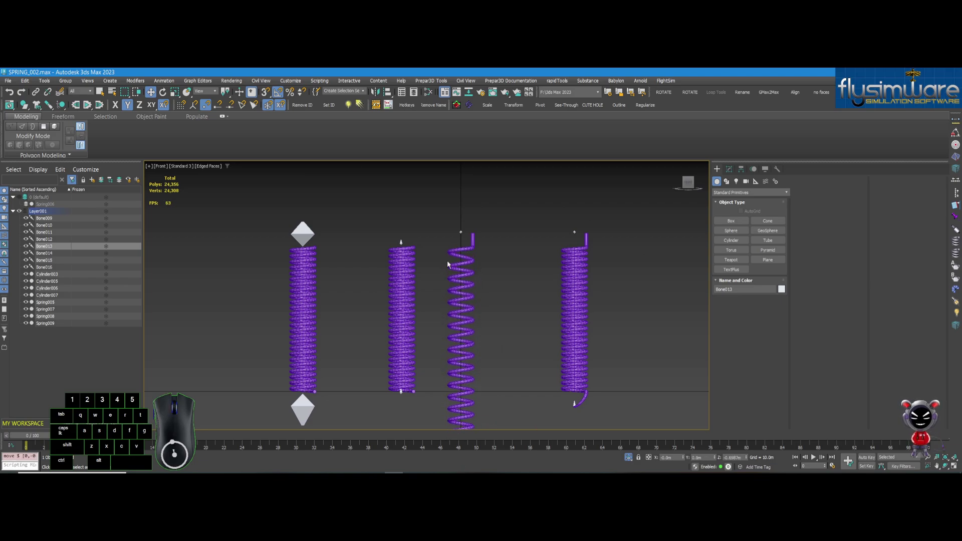
scroll(447, 260, "up", 5)
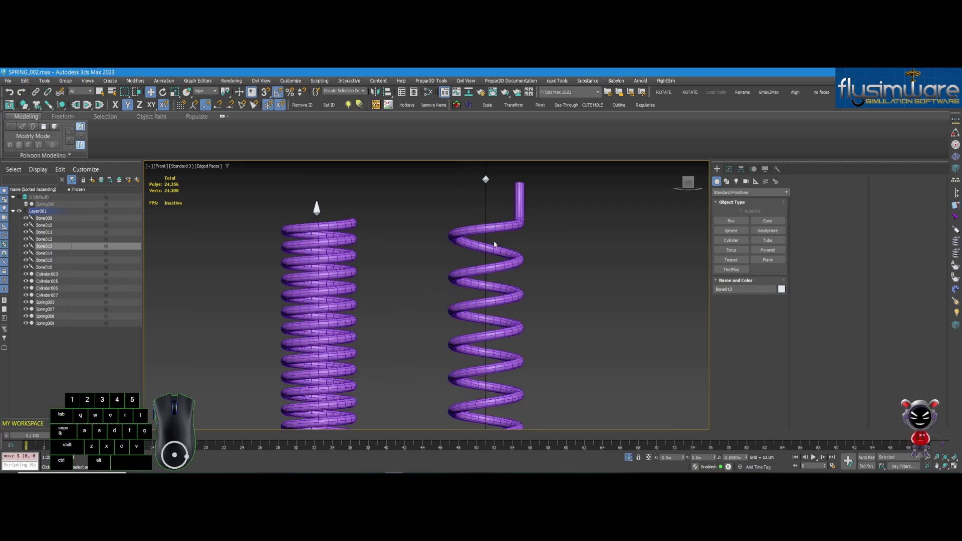
scroll(450, 237, "down", 5)
middle_click_drag(489, 350, 478, 321)
left_click(460, 321)
left_click_drag(456, 256, 457, 420)
scroll(447, 206, "up", 5)
scroll(451, 198, "down", 3)
scroll(451, 199, "down", 3)
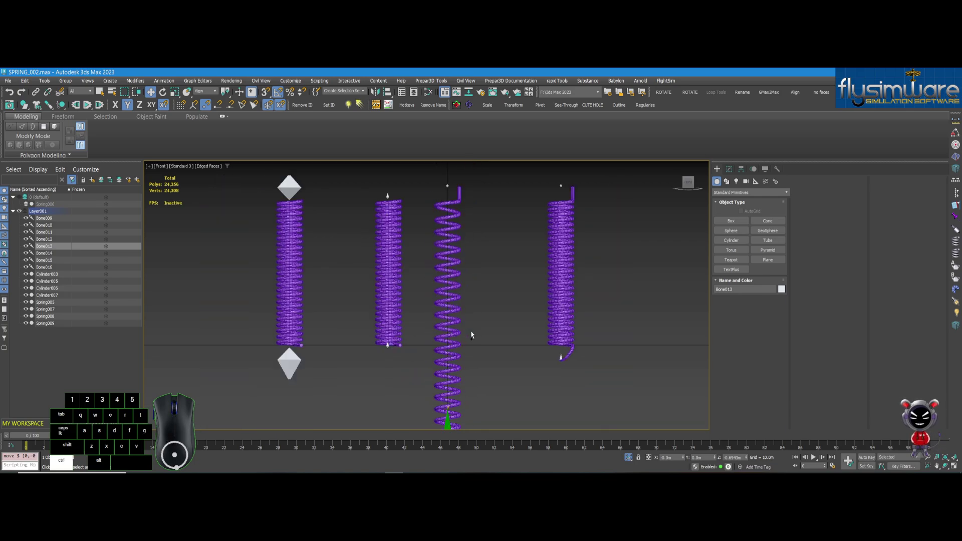
key("ctrl+z")
left_click(489, 303)
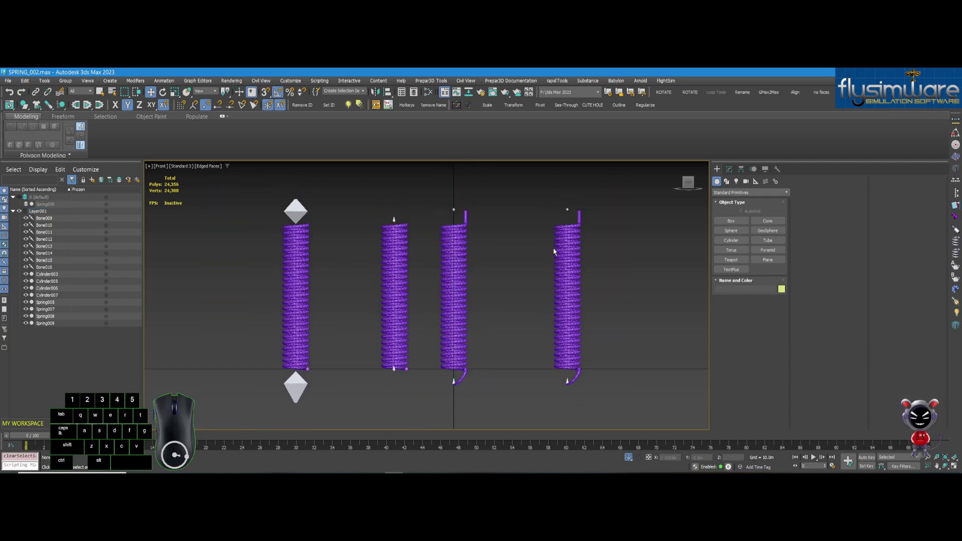
scroll(518, 257, "down", 3)
scroll(512, 256, "up", 2)
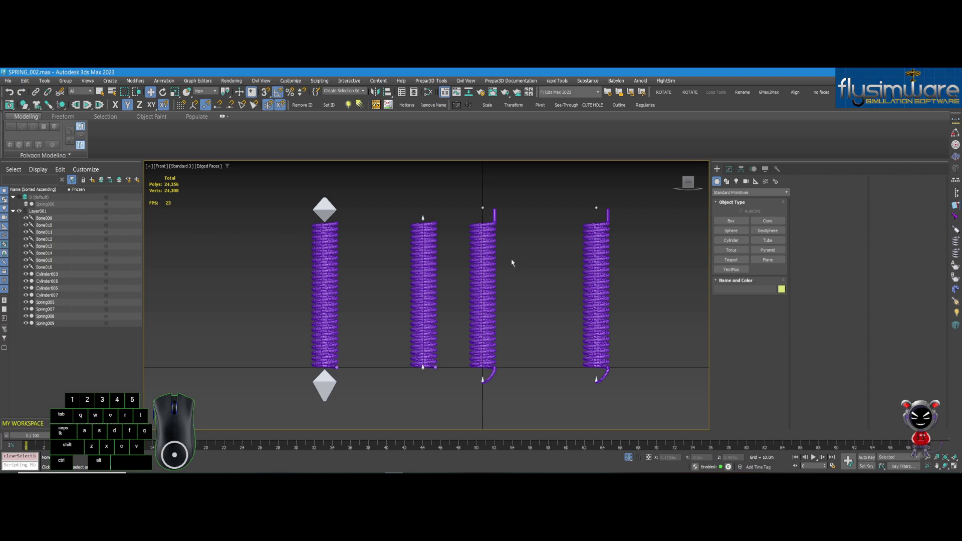
middle_click_drag(503, 246, 487, 253)
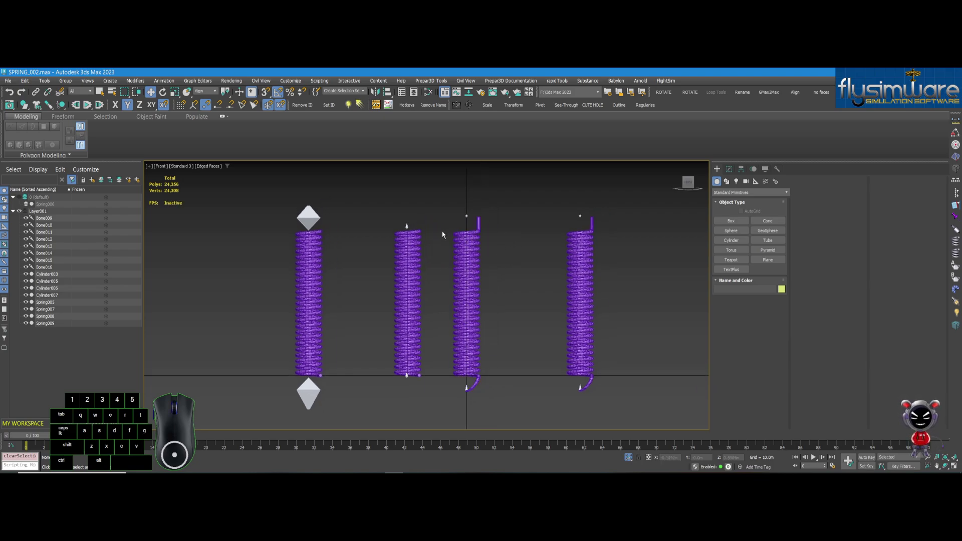
middle_click_drag(434, 214, 425, 216)
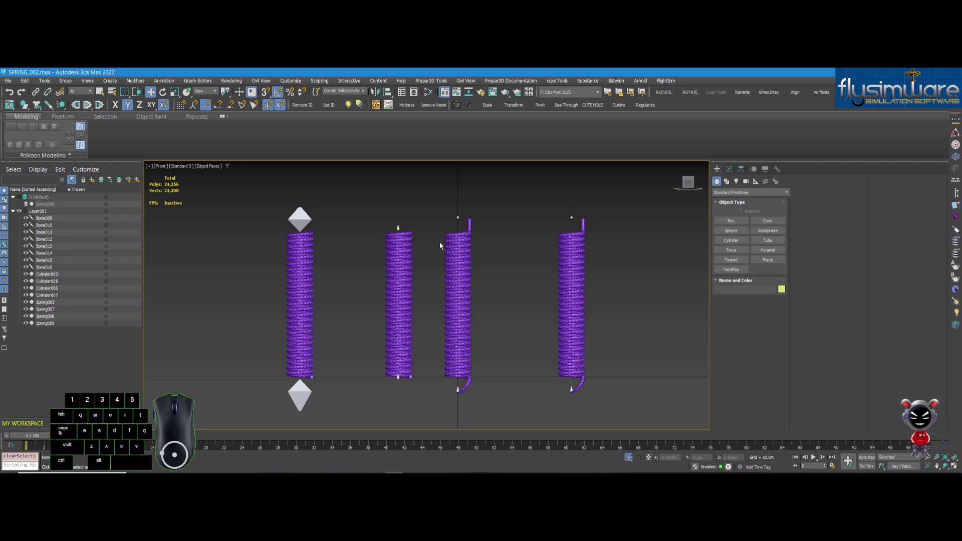